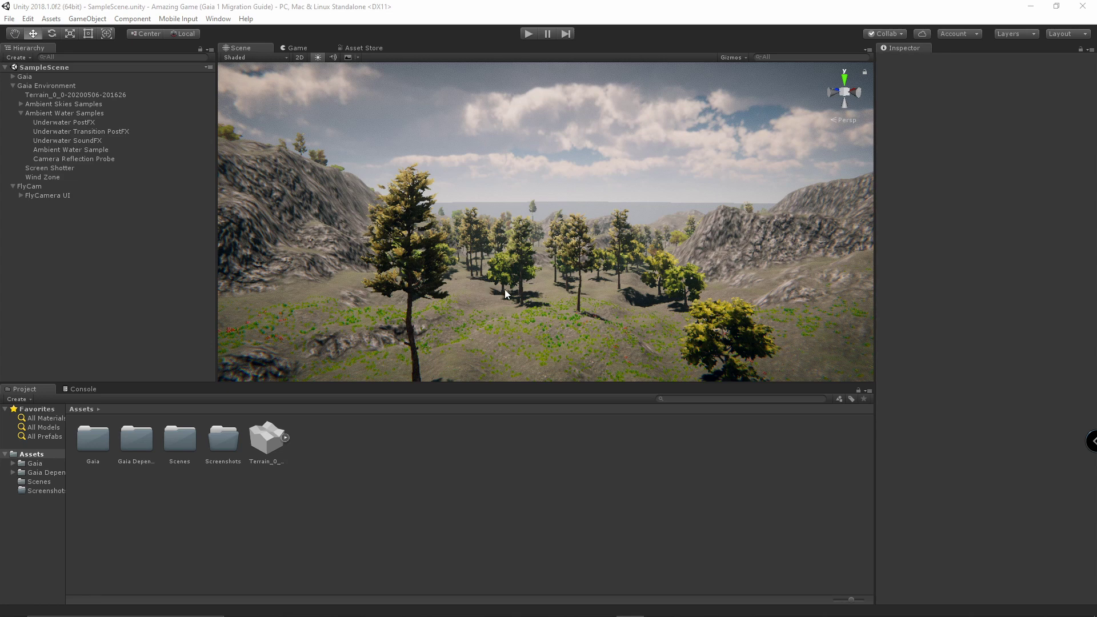
Duplicate the 'Amazing Game (Gaia 1 Migration Guide)' folder in Unity Projects as a backup, then close Explorer.
right_drag(562, 298, 570, 306)
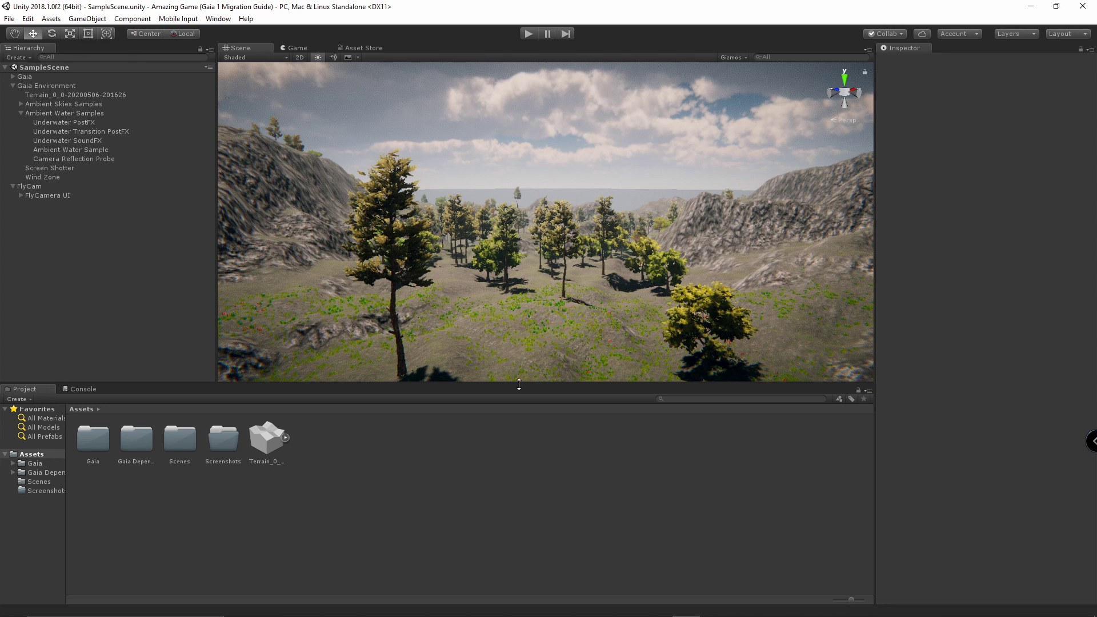
mouse_move(280, 614)
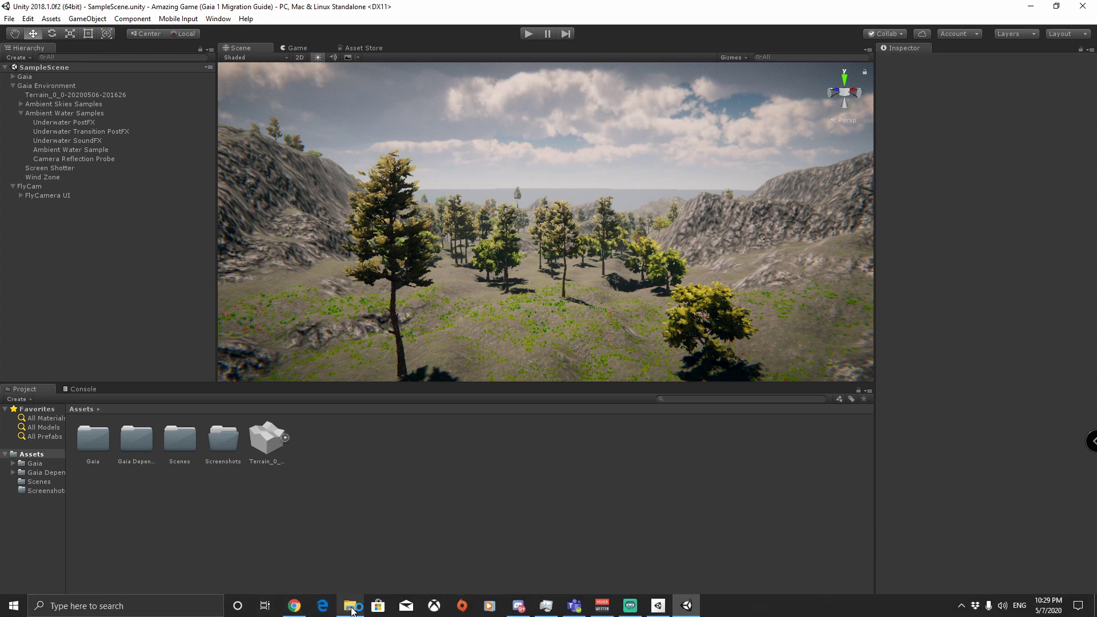
click(349, 606)
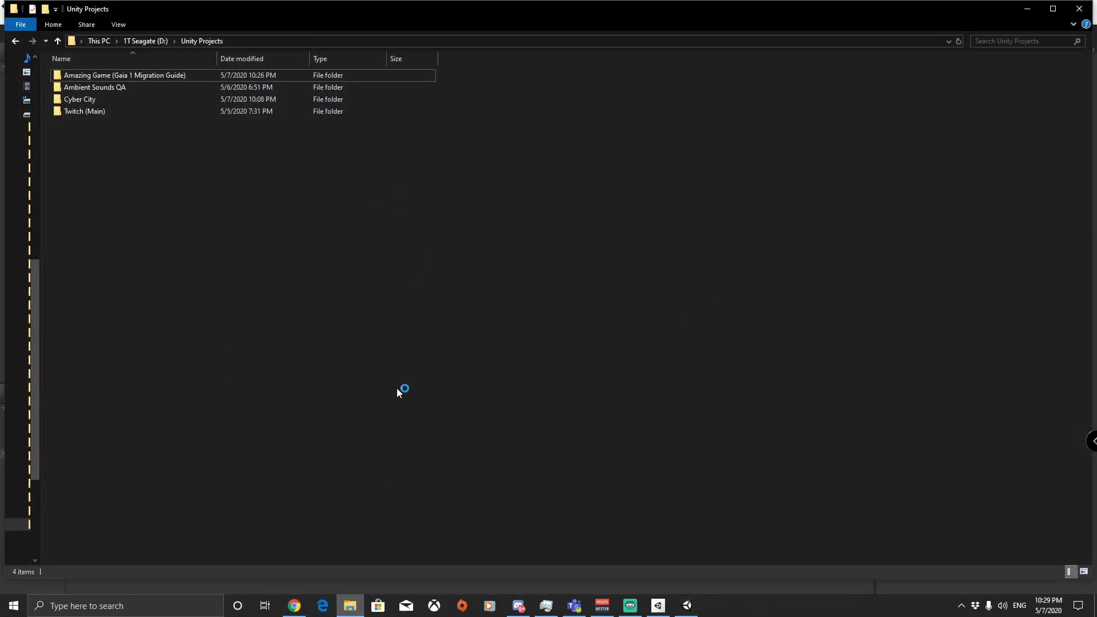
right_click(161, 76)
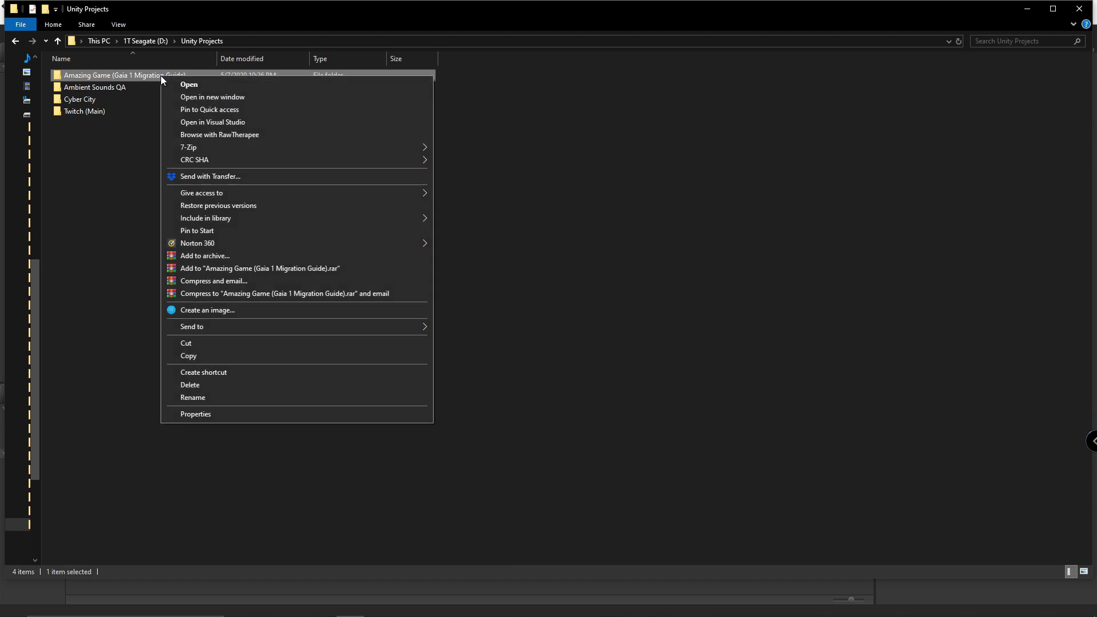
click(227, 352)
click(131, 197)
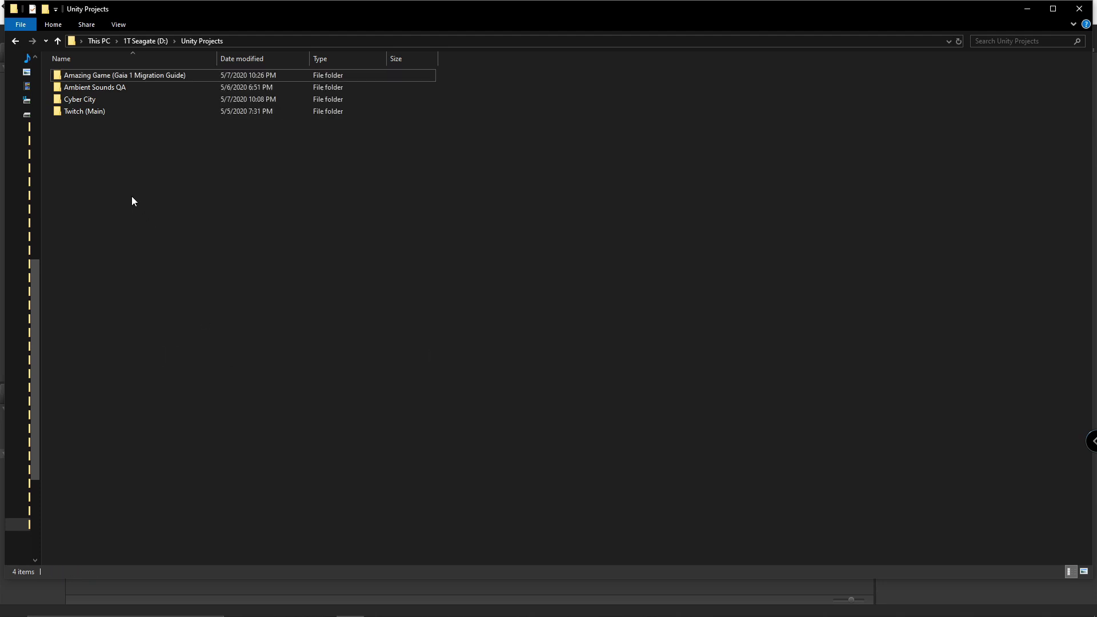
right_click(132, 197)
click(190, 286)
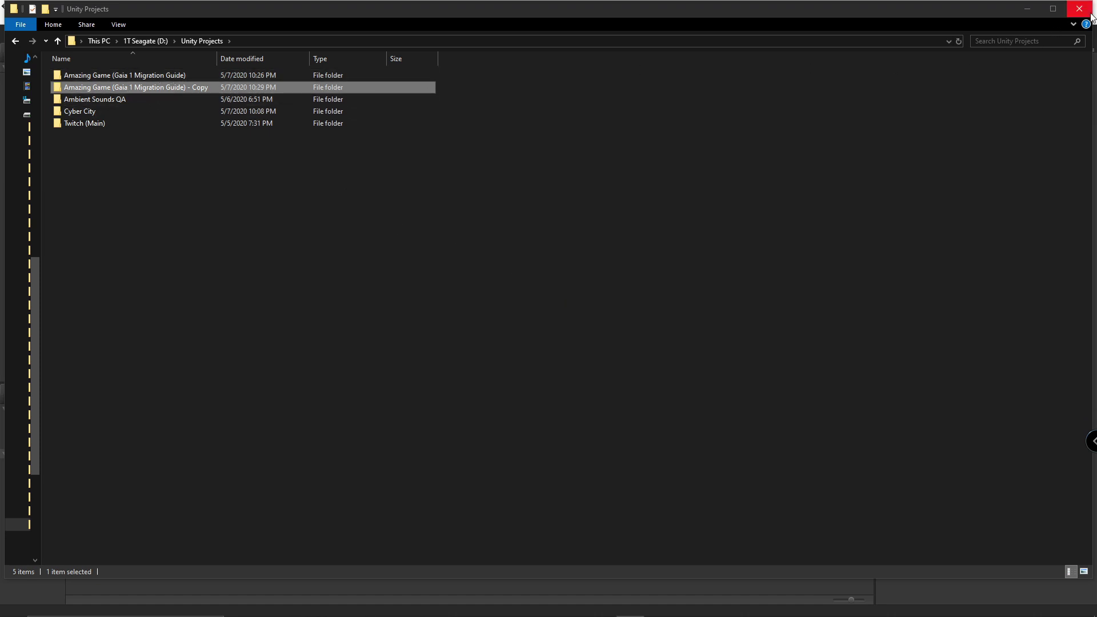
click(1080, 9)
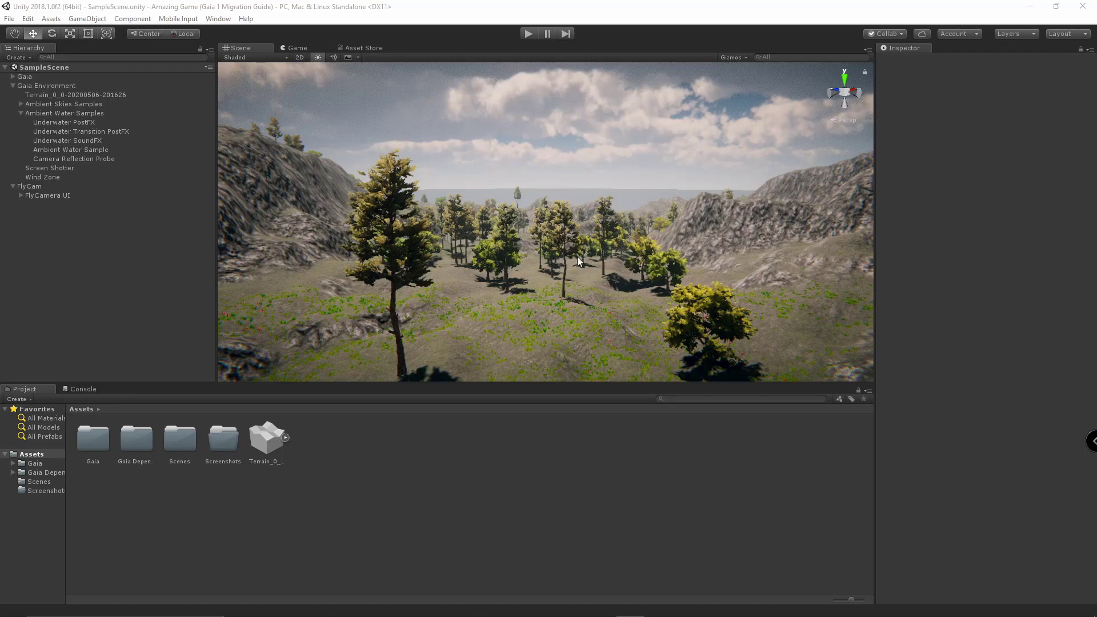
right_drag(599, 258, 575, 265)
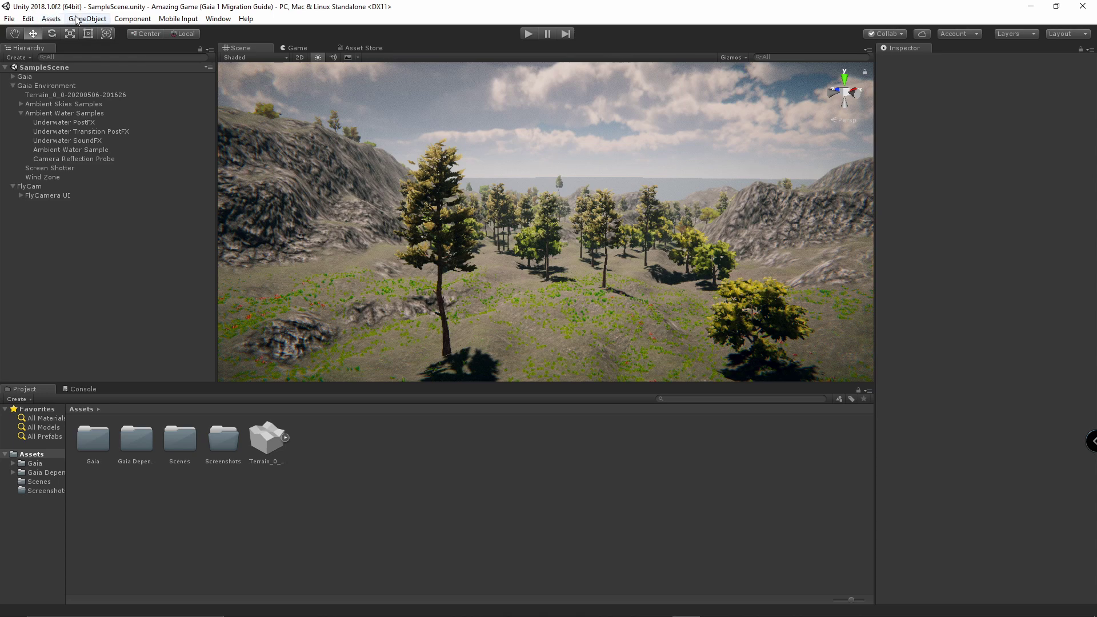
right_drag(605, 278, 514, 242)
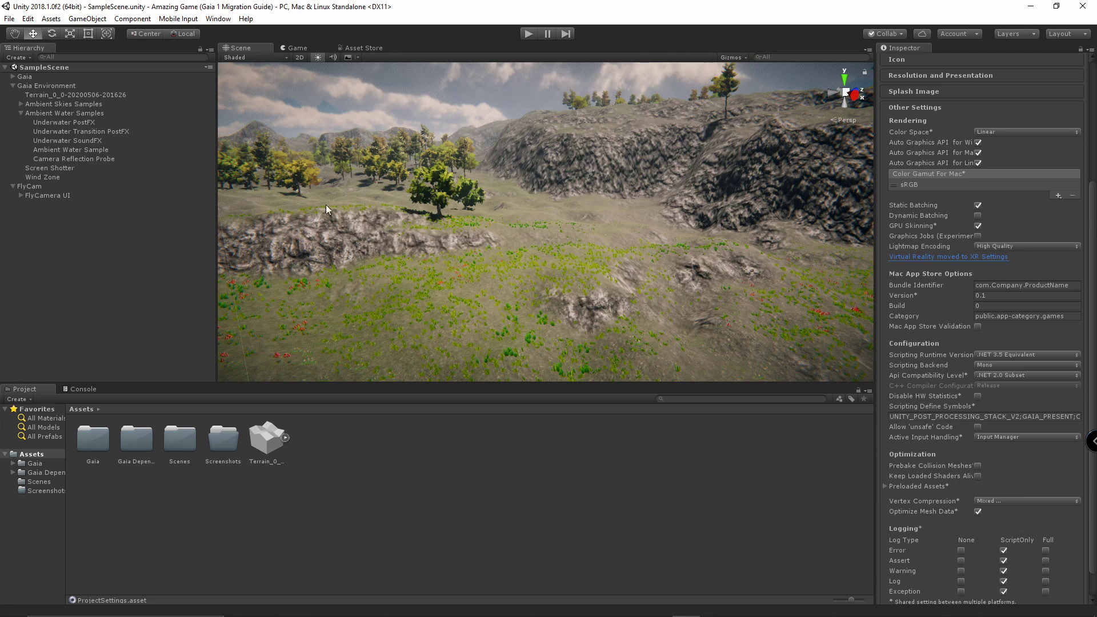
Select the terrain and review its Paint Texture, Paint Trees and Paint Details settings.
click(72, 95)
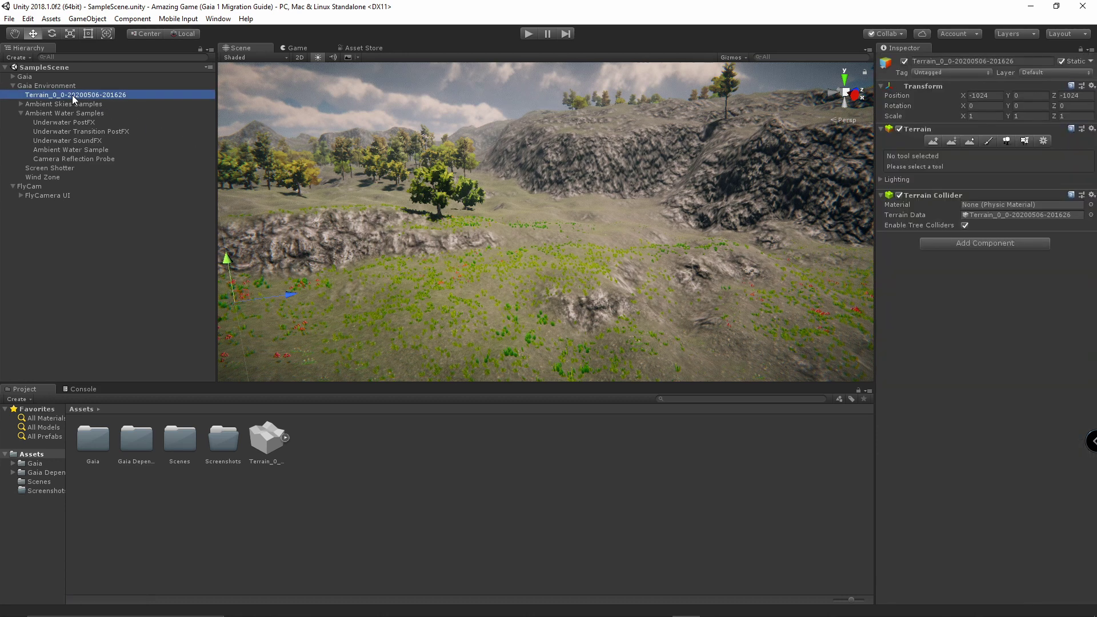
click(989, 142)
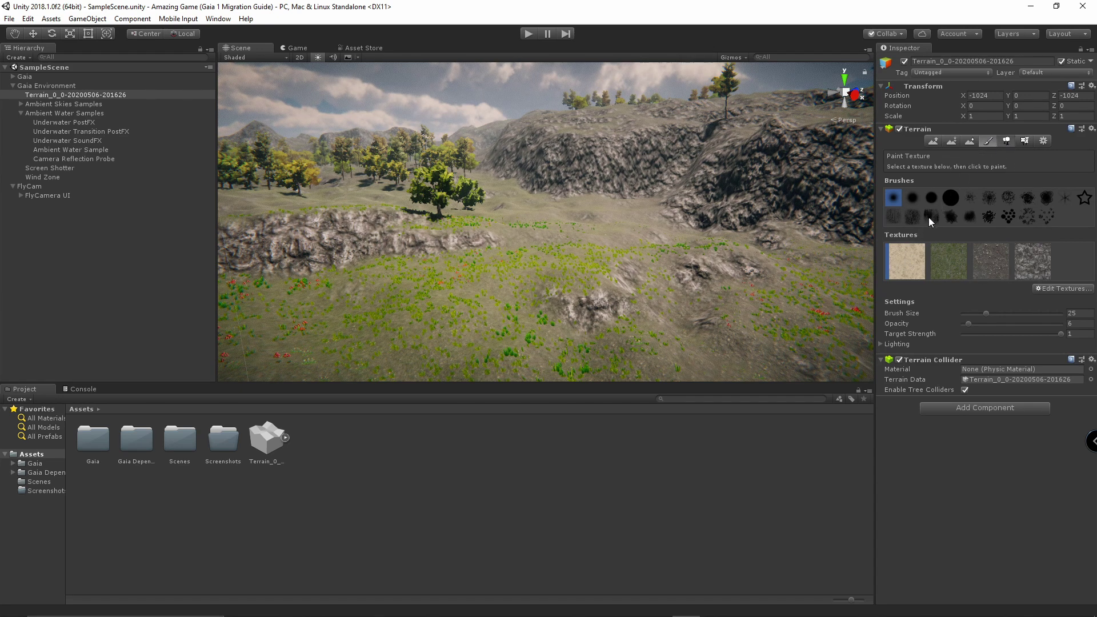
key(F5)
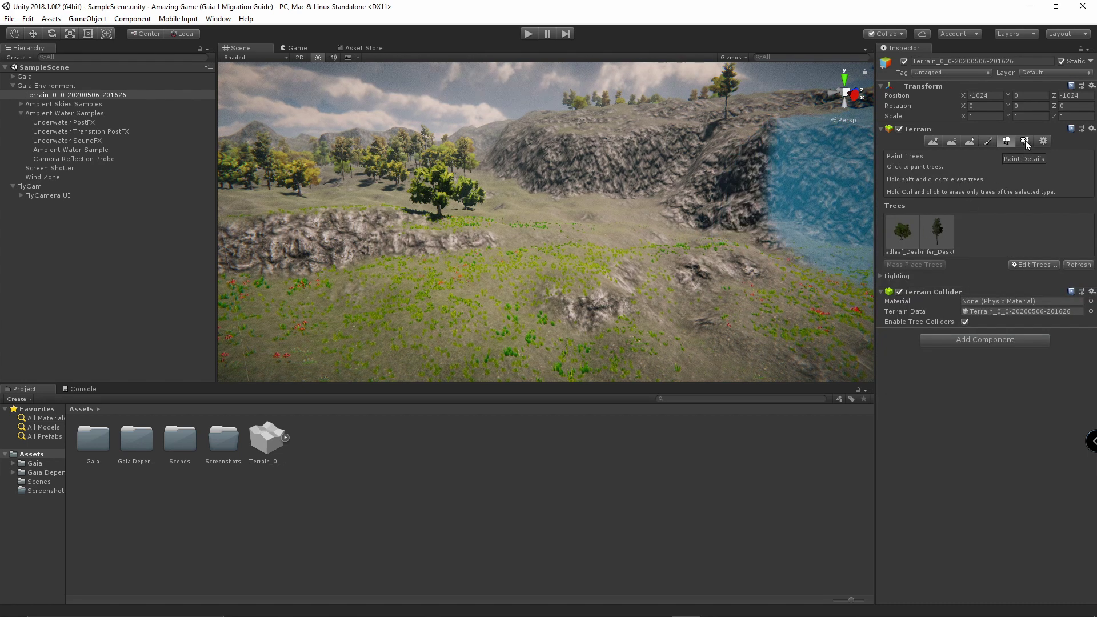
click(1024, 141)
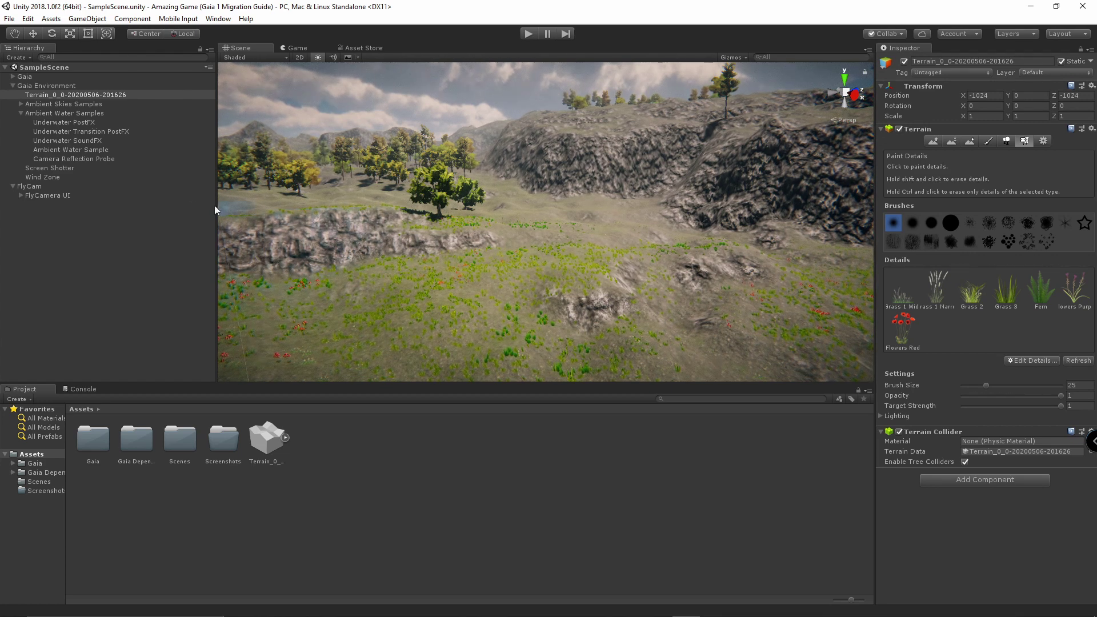
Expand Gaia's Spawned_GameObjects to list the Rock Piles, Farms, Small Villages and Copse.
click(12, 76)
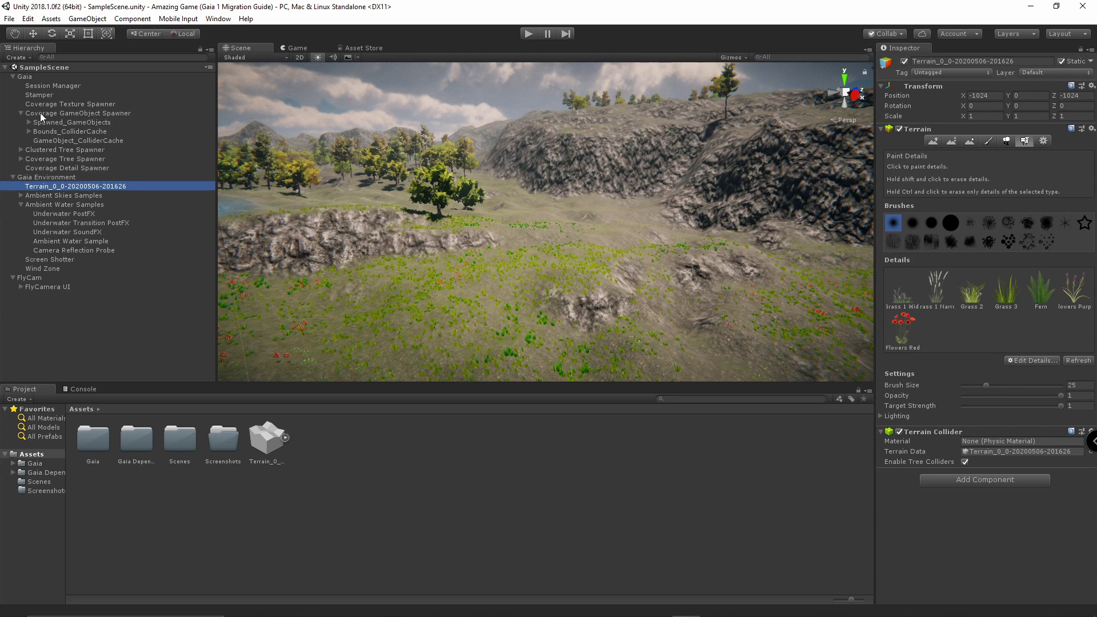
click(79, 122)
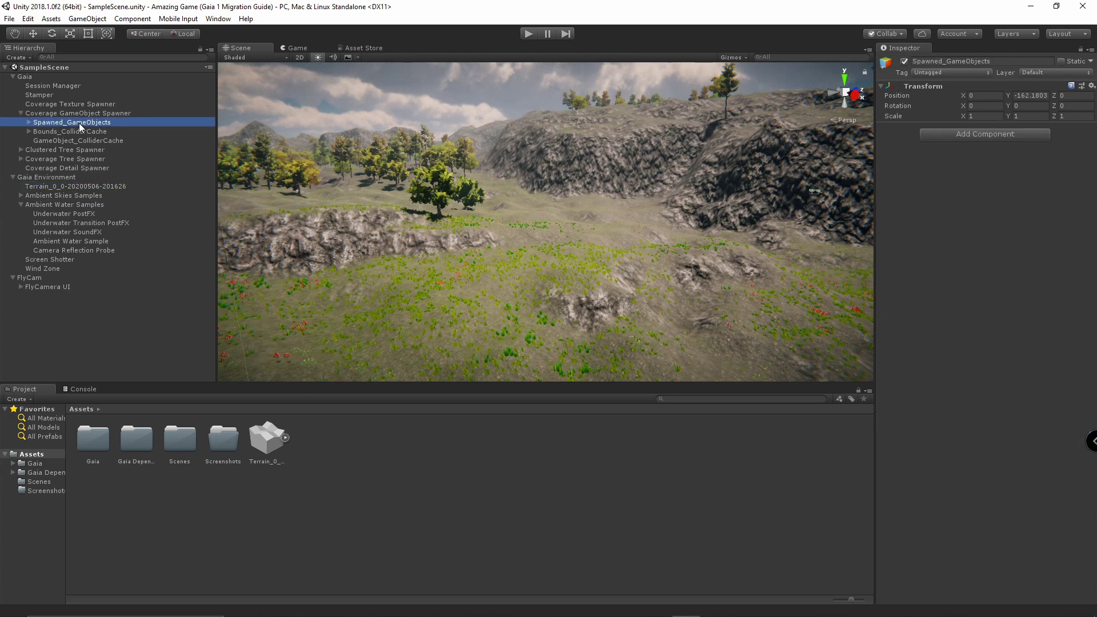
click(28, 123)
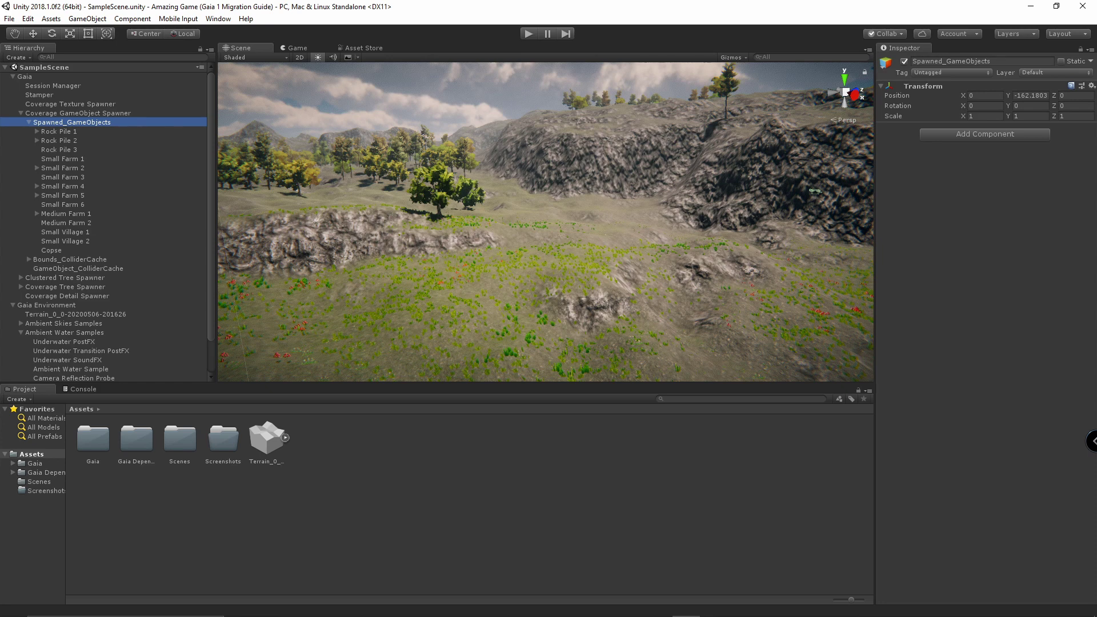
click(532, 471)
Create a new folder named 'Gaia 1 Legacy' in the Assets folder.
right_click(498, 475)
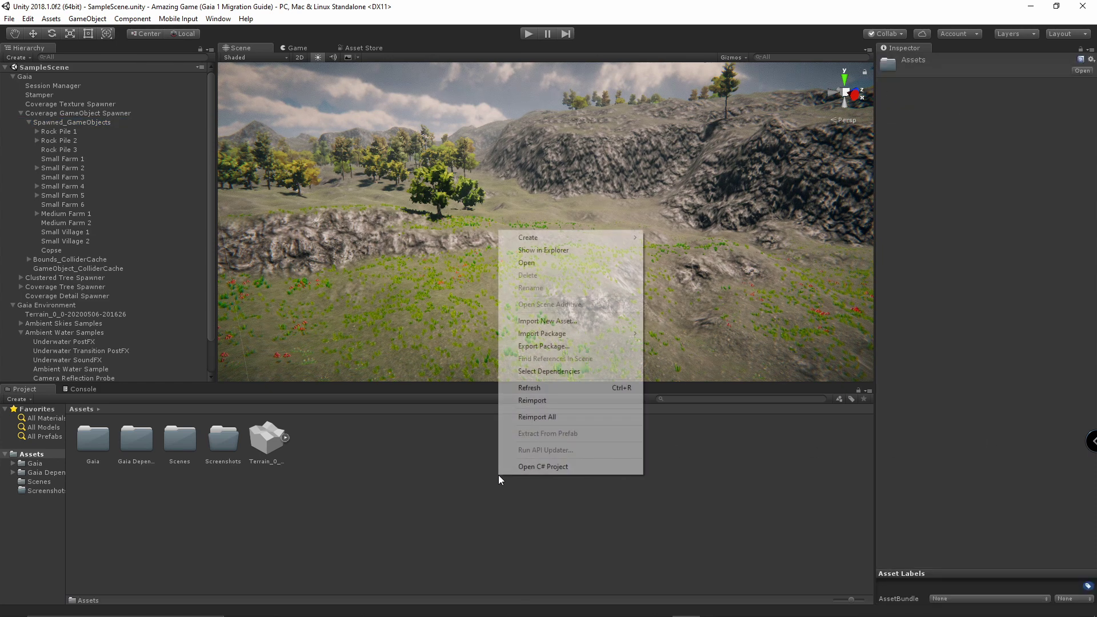
mouse_move(549, 238)
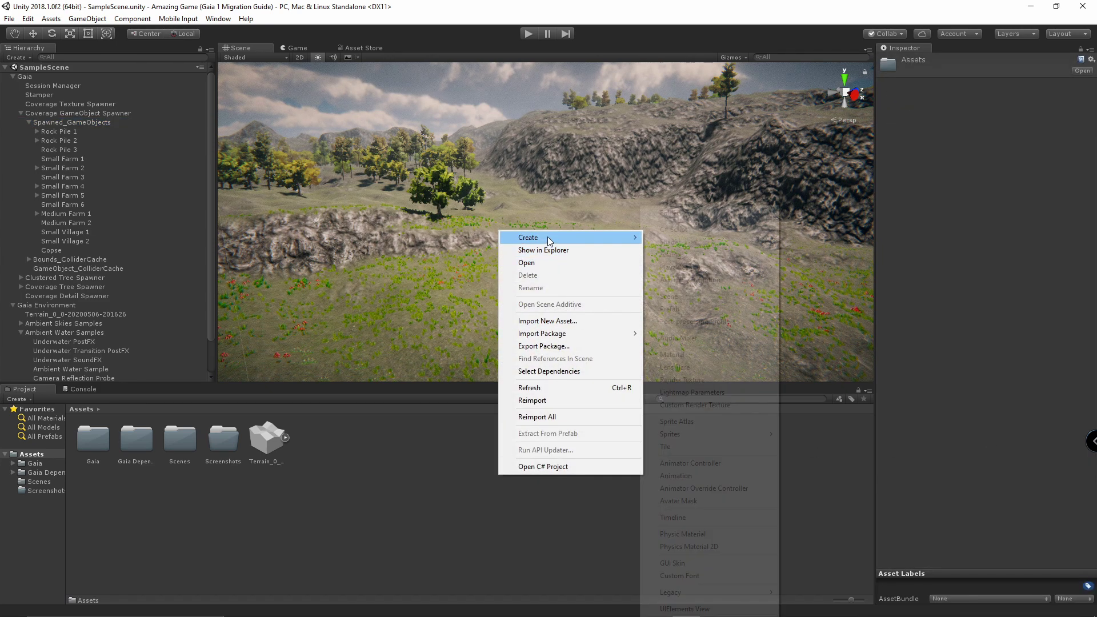
click(683, 215)
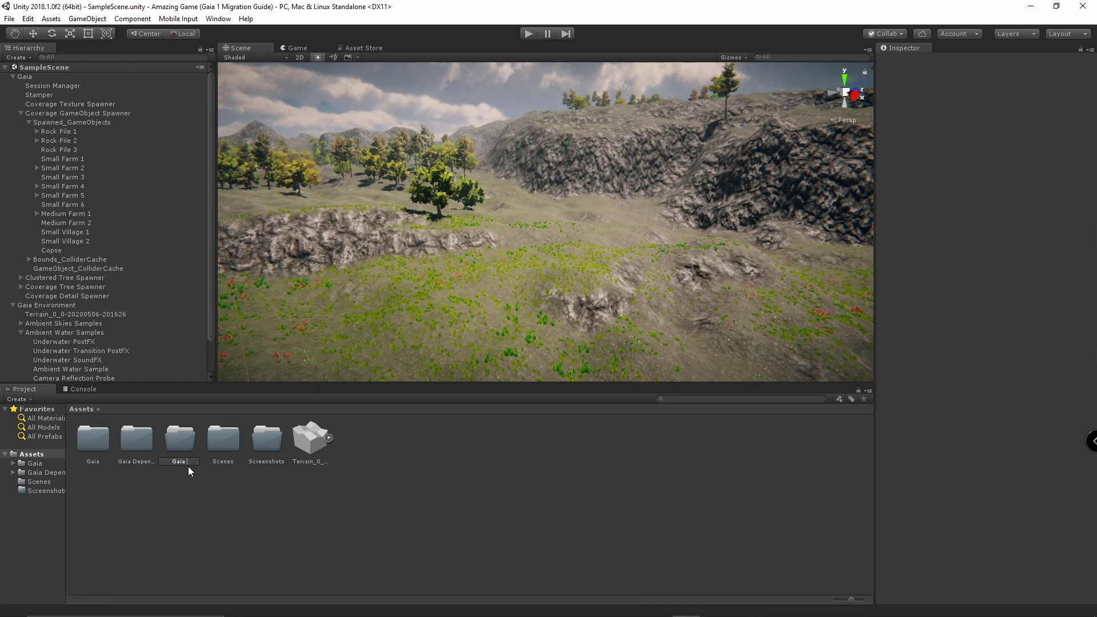
text(Gaia 1 Legacy)
key(Return)
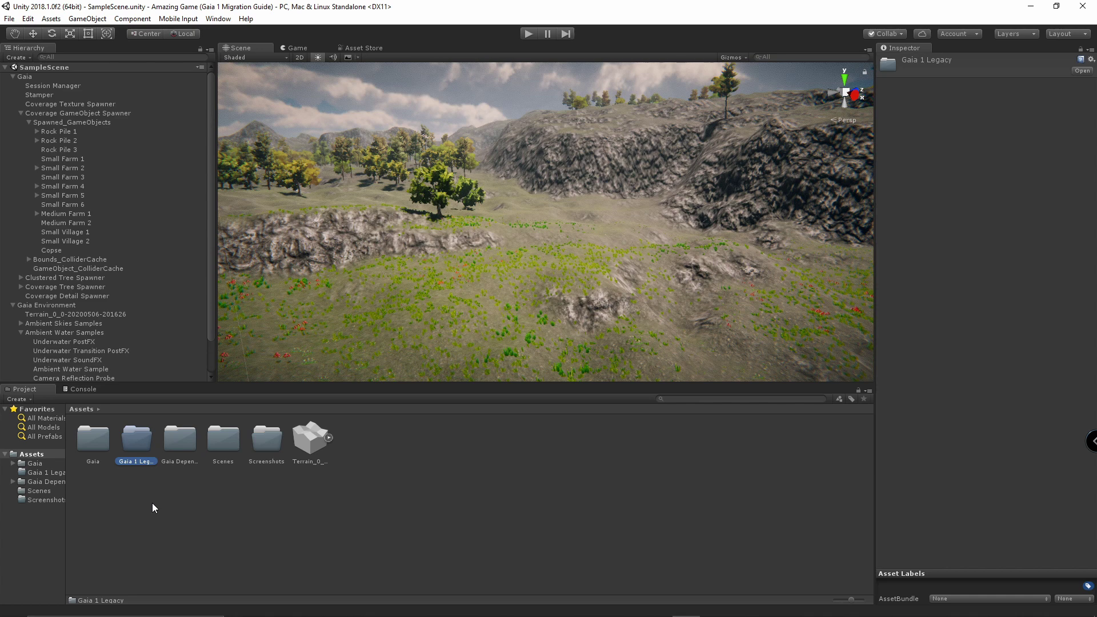
Move the MotuProprio folder from Gaia's 3rd Party Samplers into Gaia 1 Legacy.
double_click(101, 437)
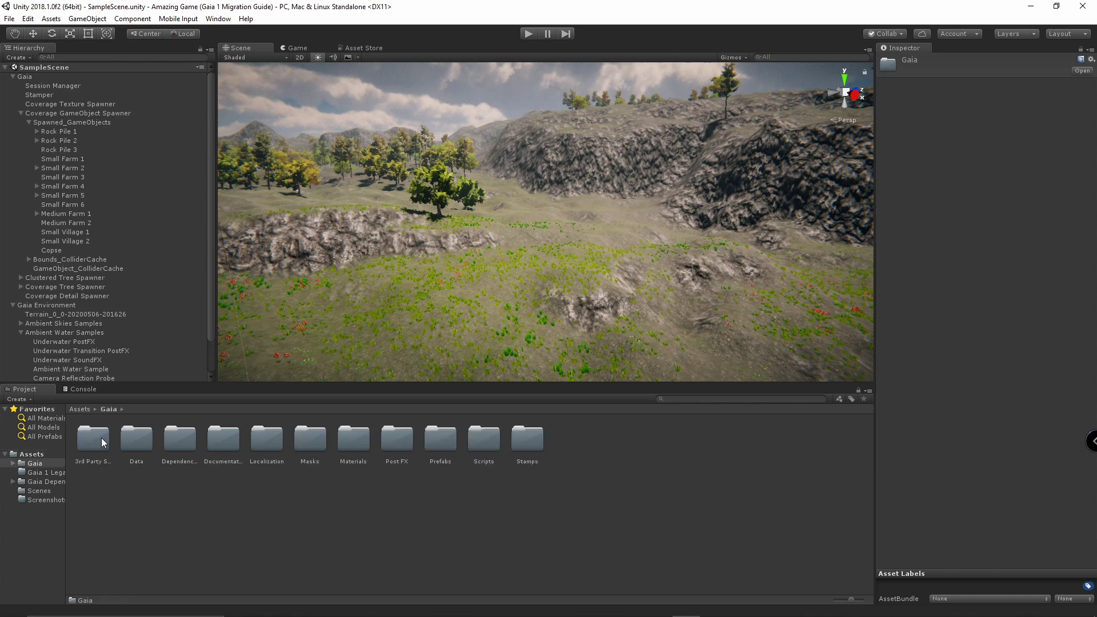
double_click(101, 438)
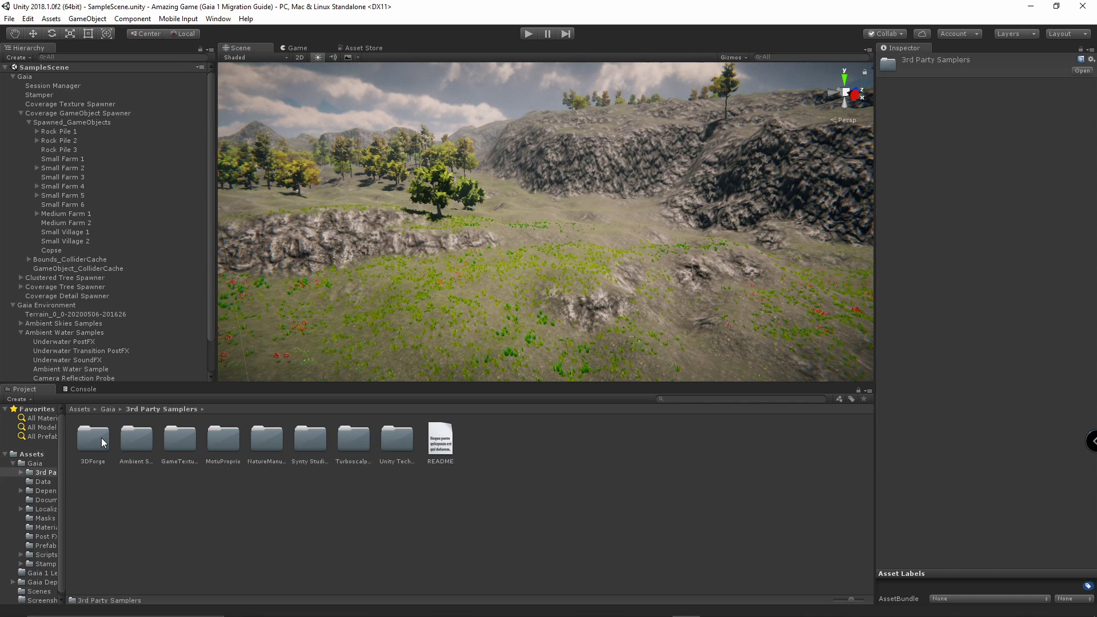
click(226, 445)
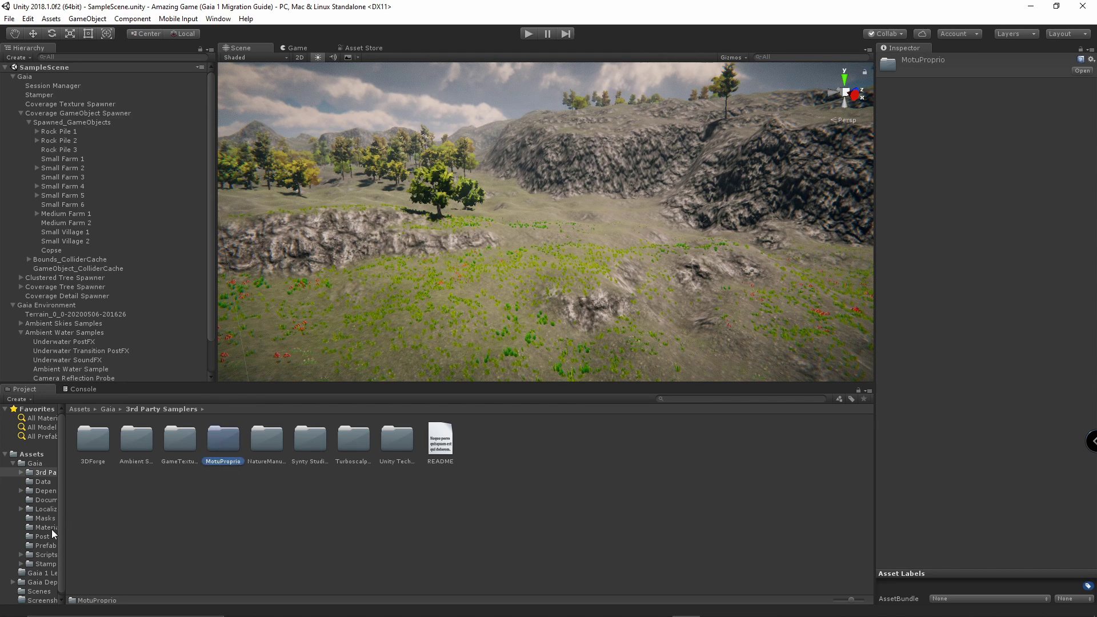
drag(66, 527, 113, 525)
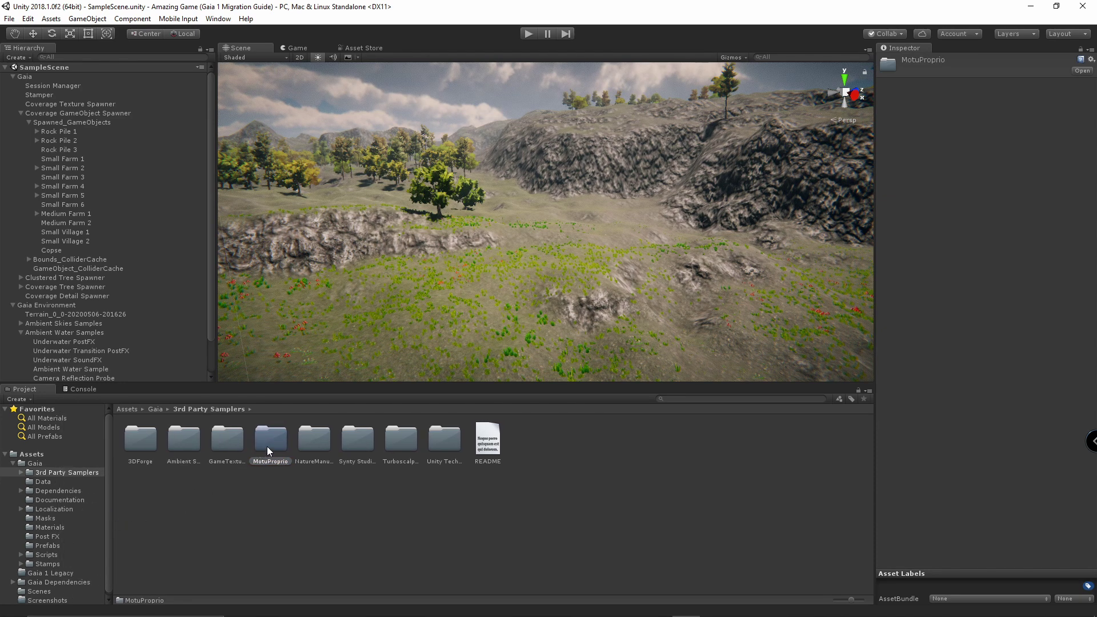
drag(271, 439, 59, 576)
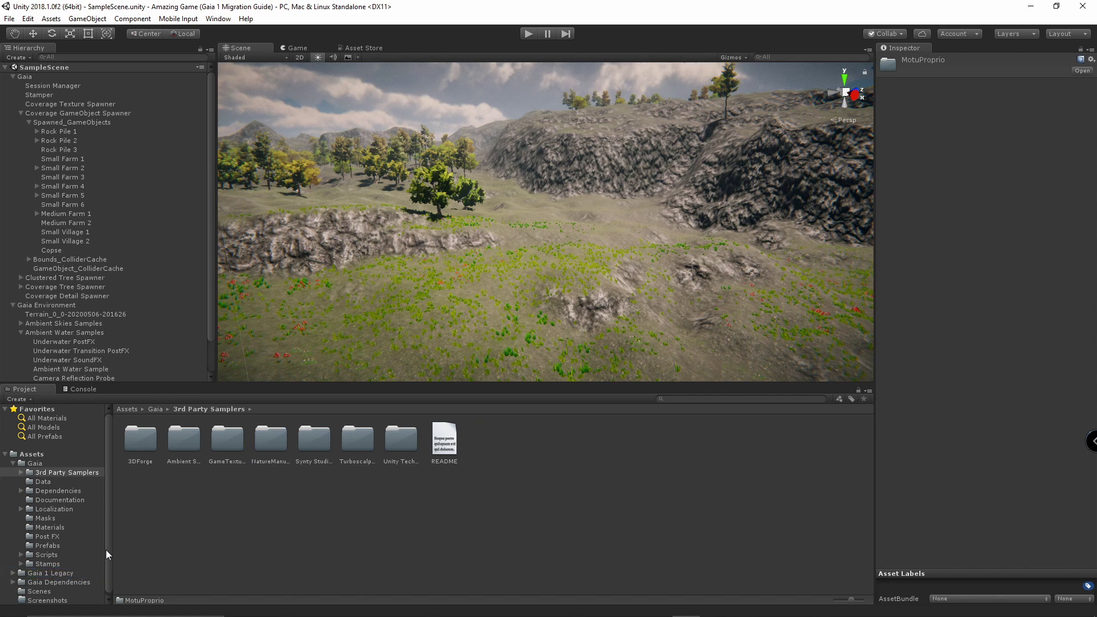
Move the SpeedTree folder from Gaia Dependencies and the Terrain_0_0 data asset into Gaia 1 Legacy.
click(126, 409)
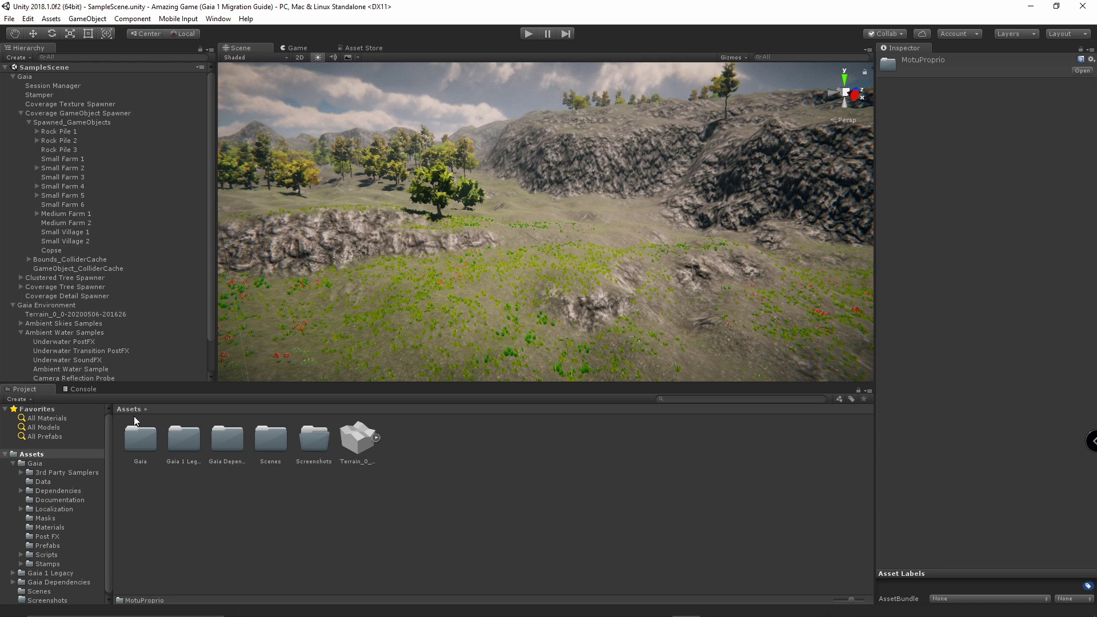
double_click(224, 444)
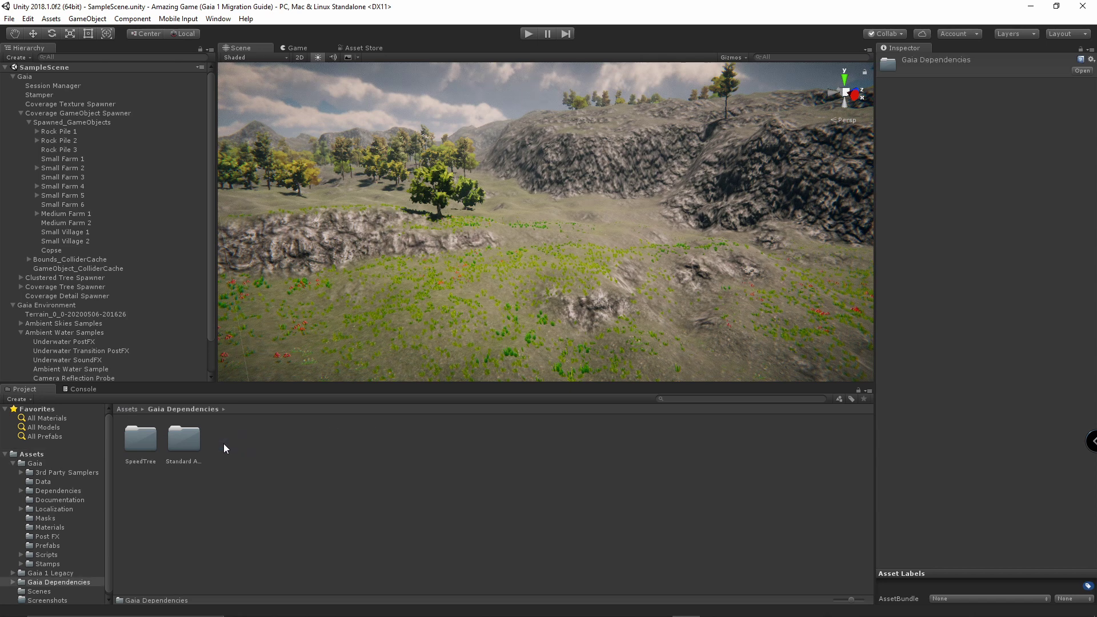
double_click(134, 438)
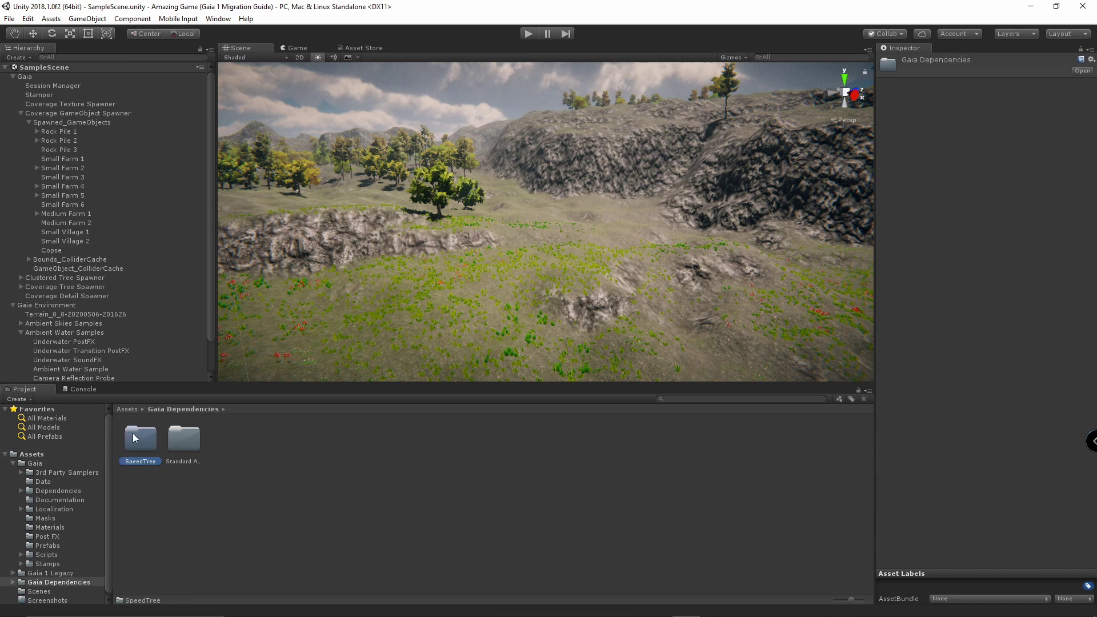
click(184, 409)
drag(146, 438, 64, 573)
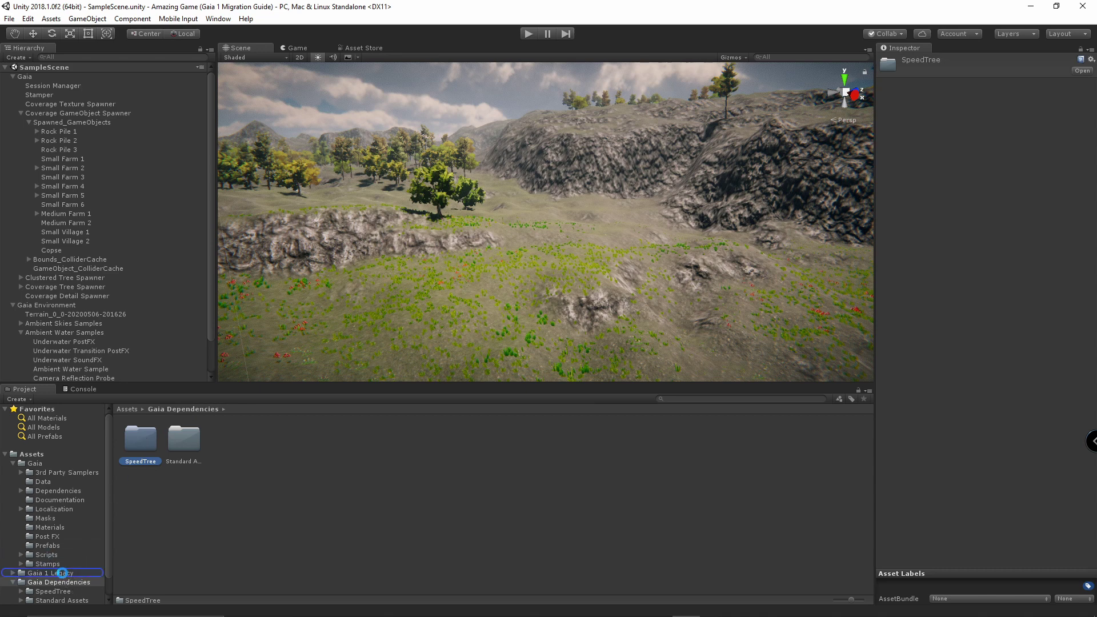
click(127, 409)
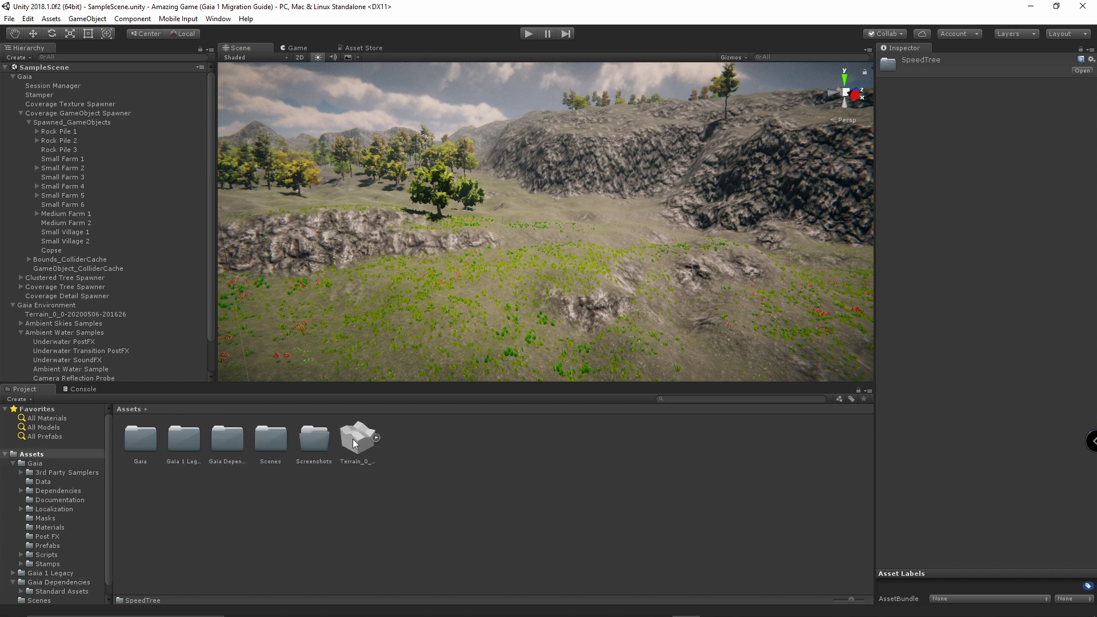
drag(180, 441, 181, 441)
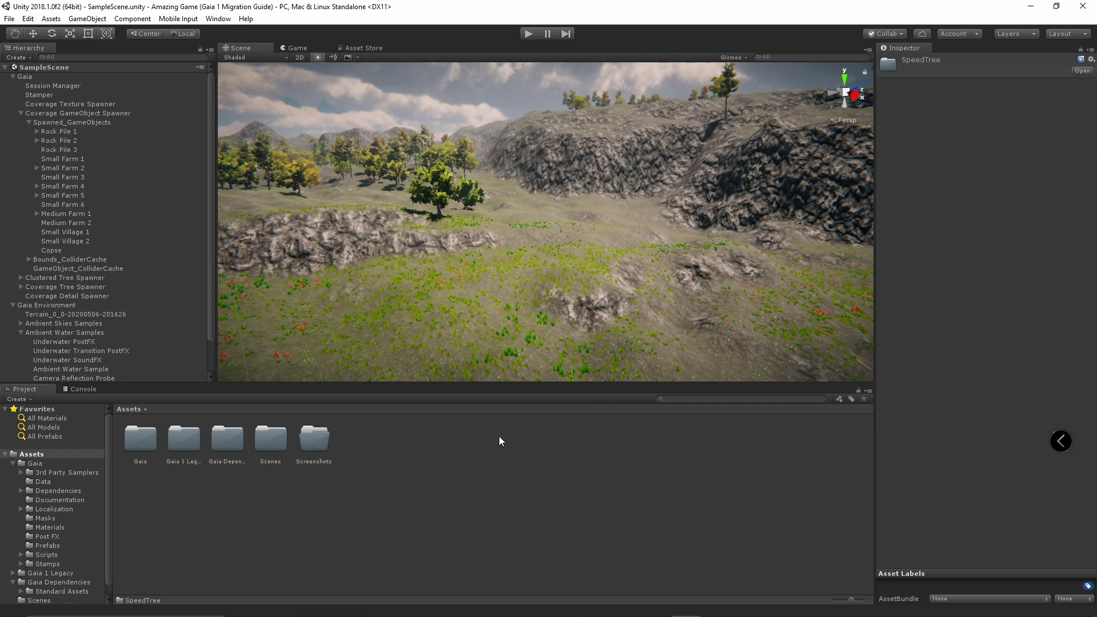
Remove the old Gaia folder from Assets, confirming the deletion prompt.
right_click(143, 440)
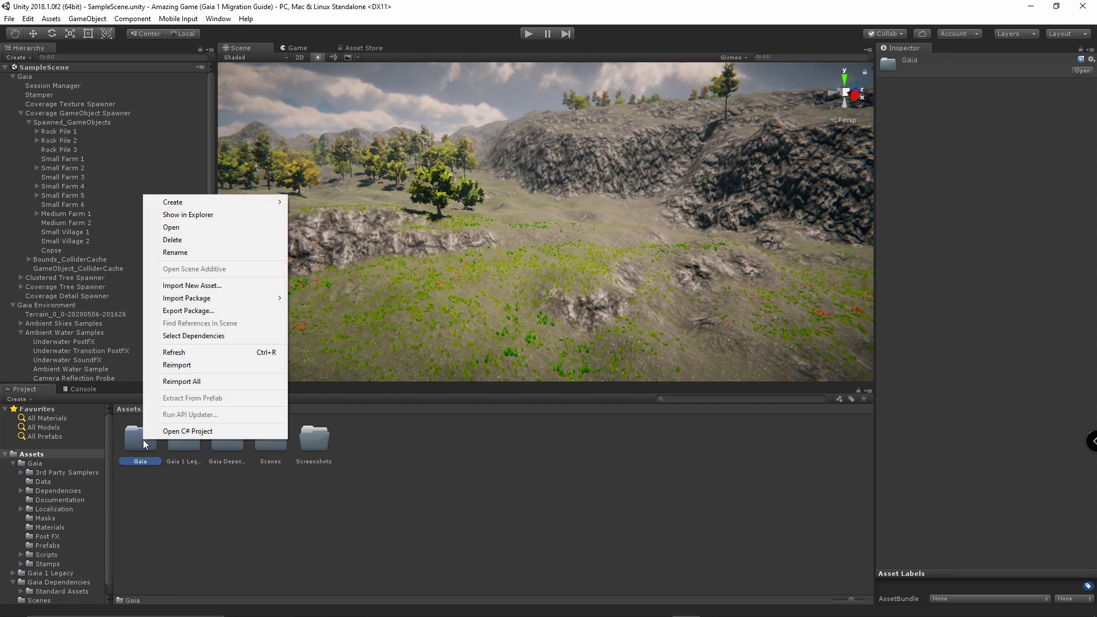
click(200, 247)
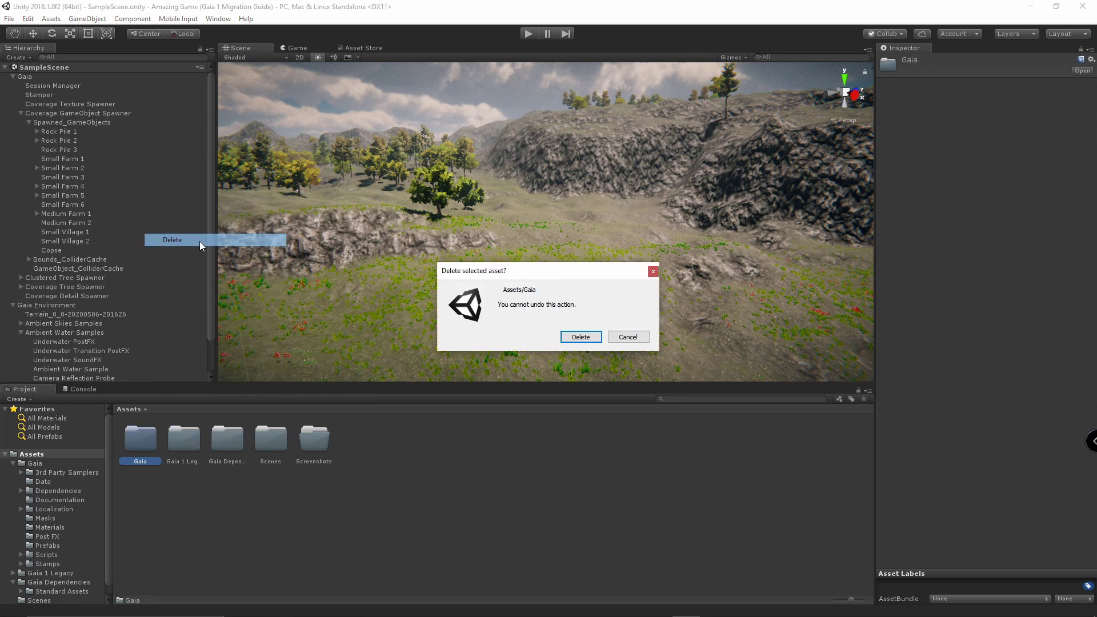
click(580, 338)
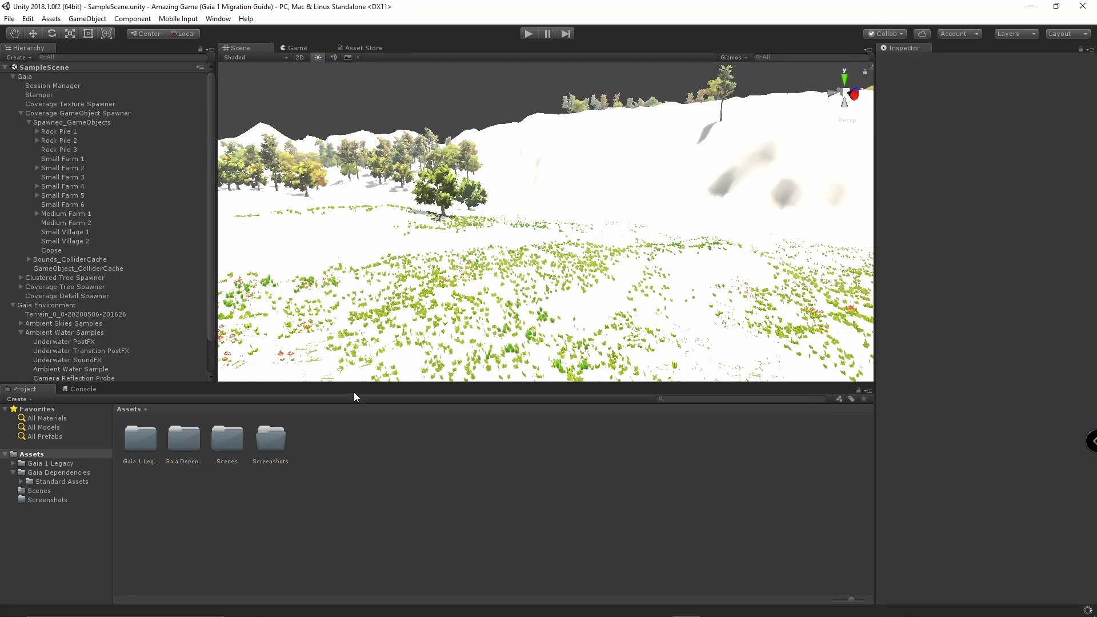
Move Spawned_GameObjects and the Terrain_0_0 object out to the scene root.
drag(214, 304, 278, 306)
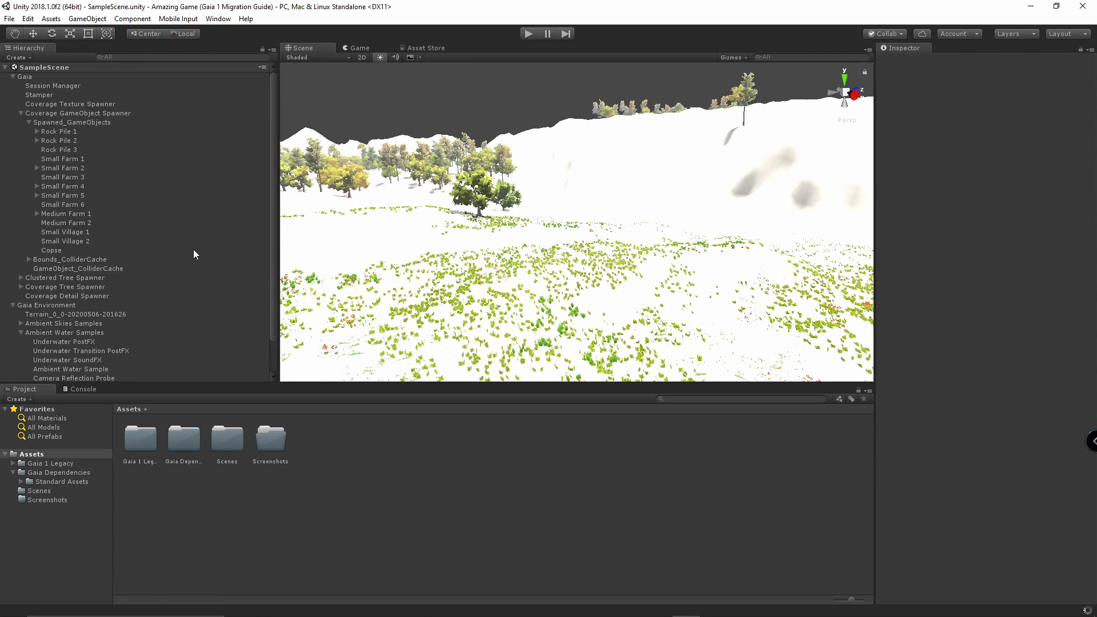
scroll(11, 305, down, 1)
click(11, 305)
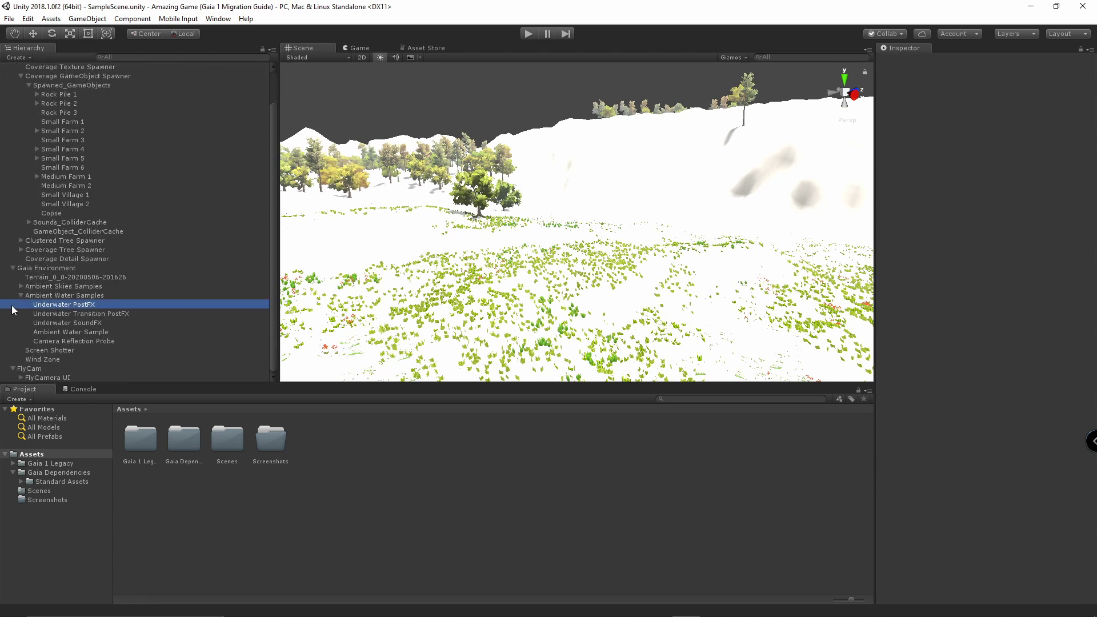
click(13, 278)
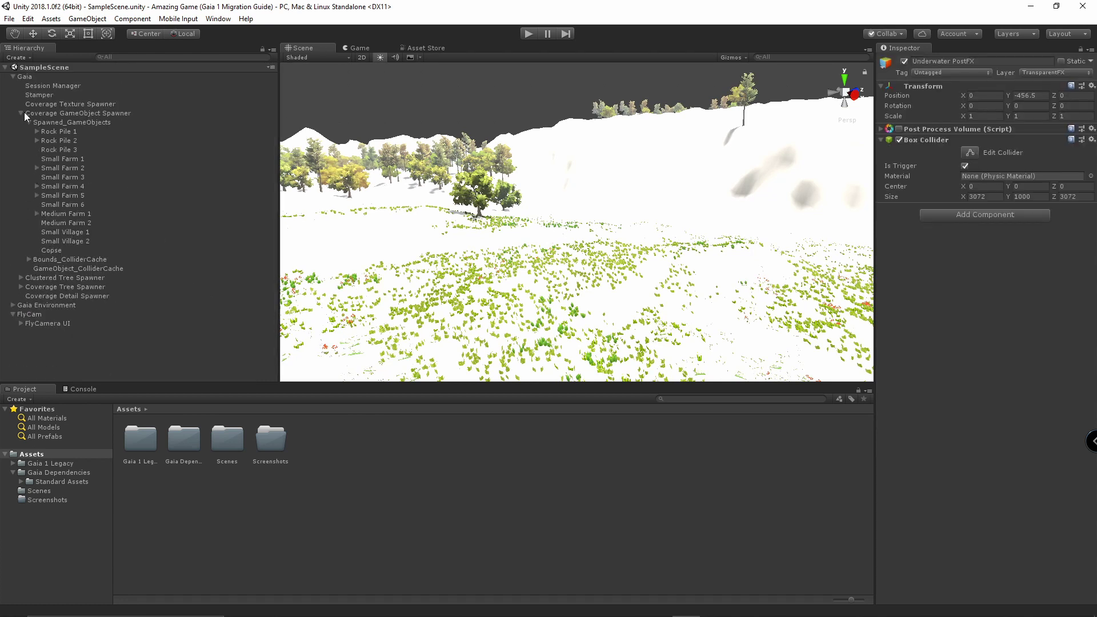
click(46, 122)
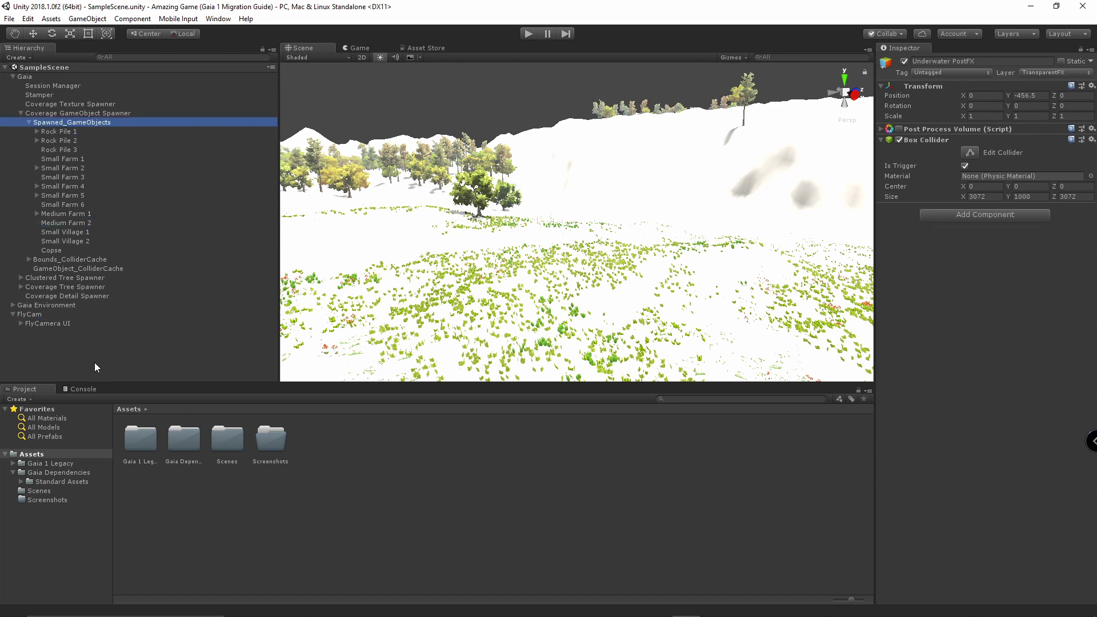
drag(95, 364, 95, 364)
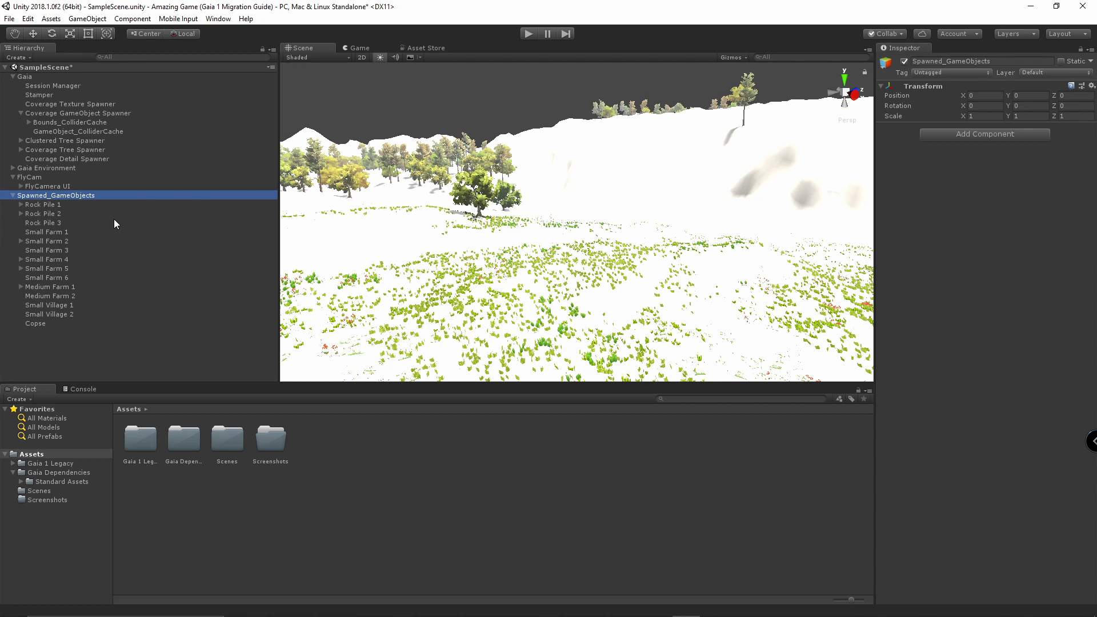
click(12, 169)
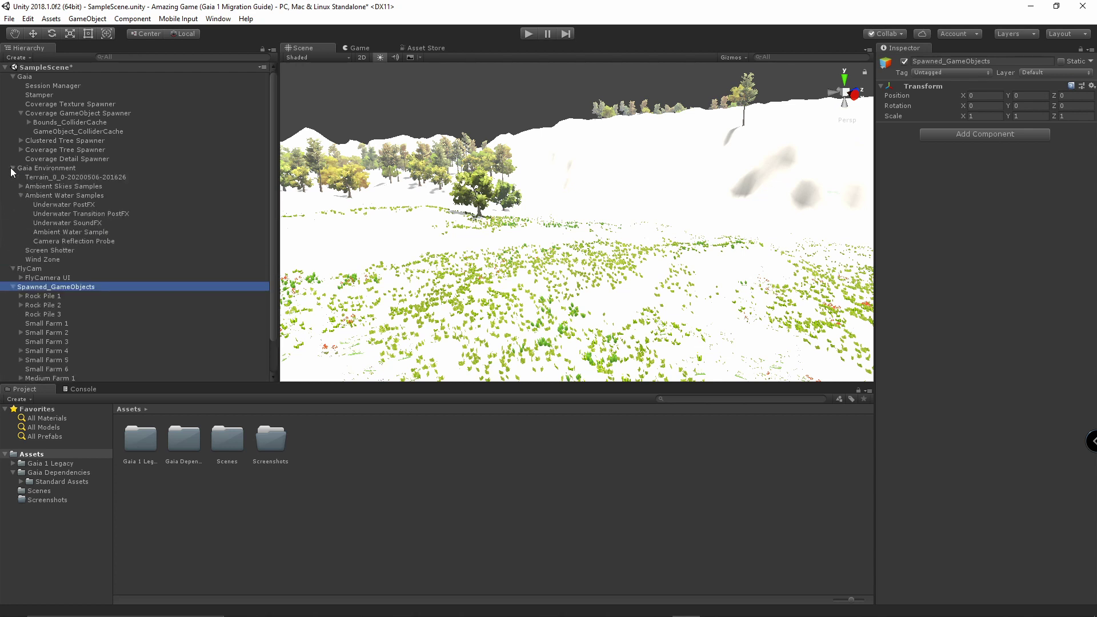
scroll(50, 180, down, 2)
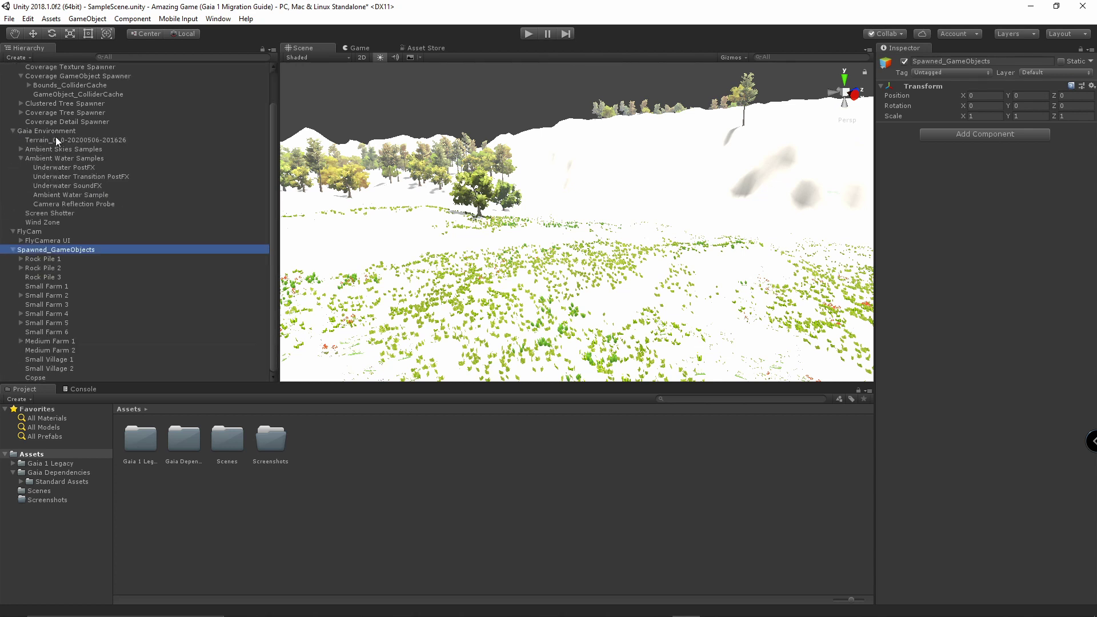
scroll(56, 137, up, 2)
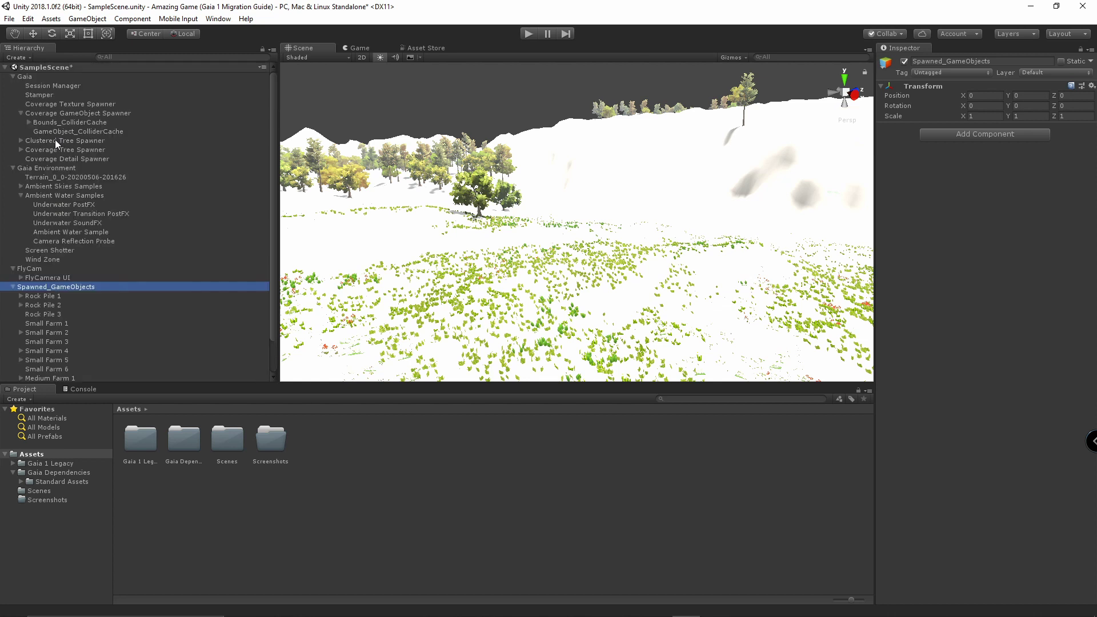
click(13, 77)
drag(56, 97, 159, 372)
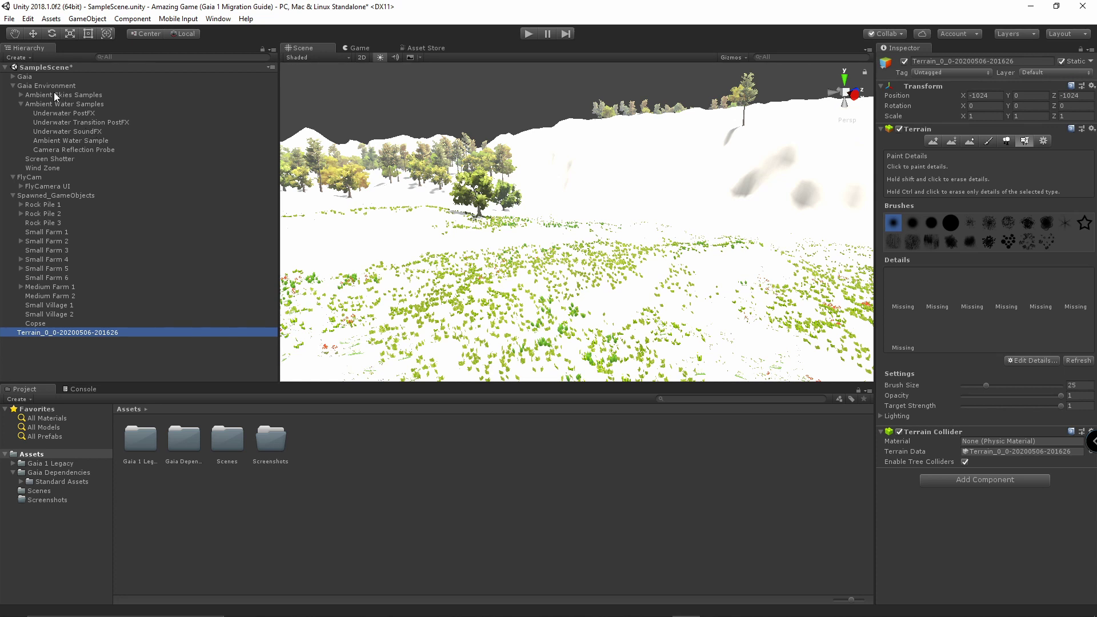
Delete the Gaia, Gaia Environment and FlyCam objects from the hierarchy.
click(38, 77)
right_click(37, 78)
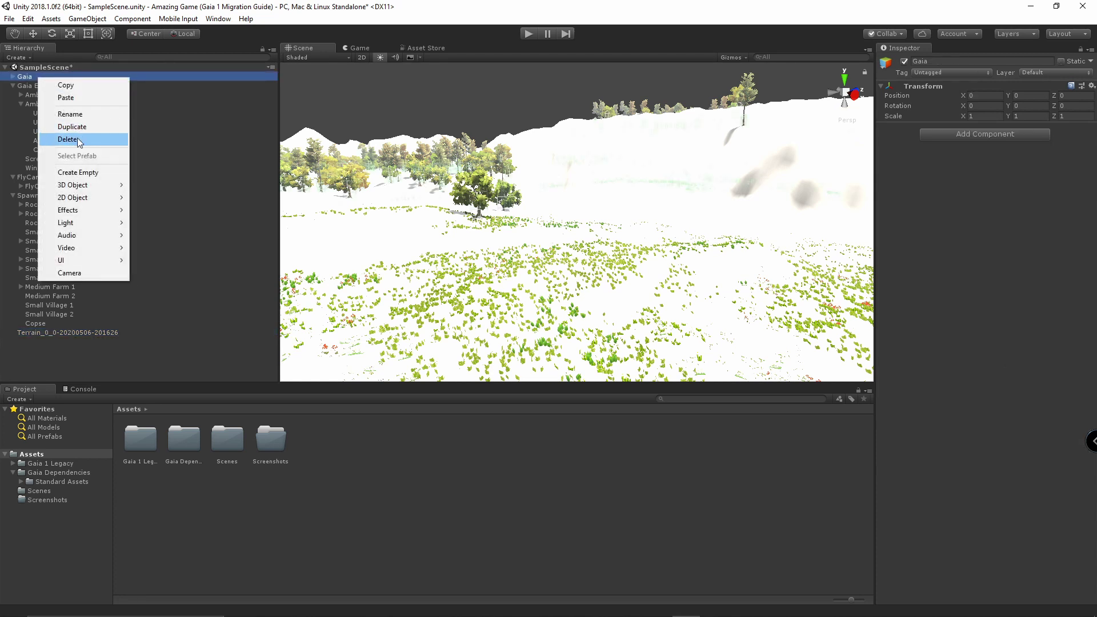
click(78, 140)
click(34, 77)
right_click(35, 77)
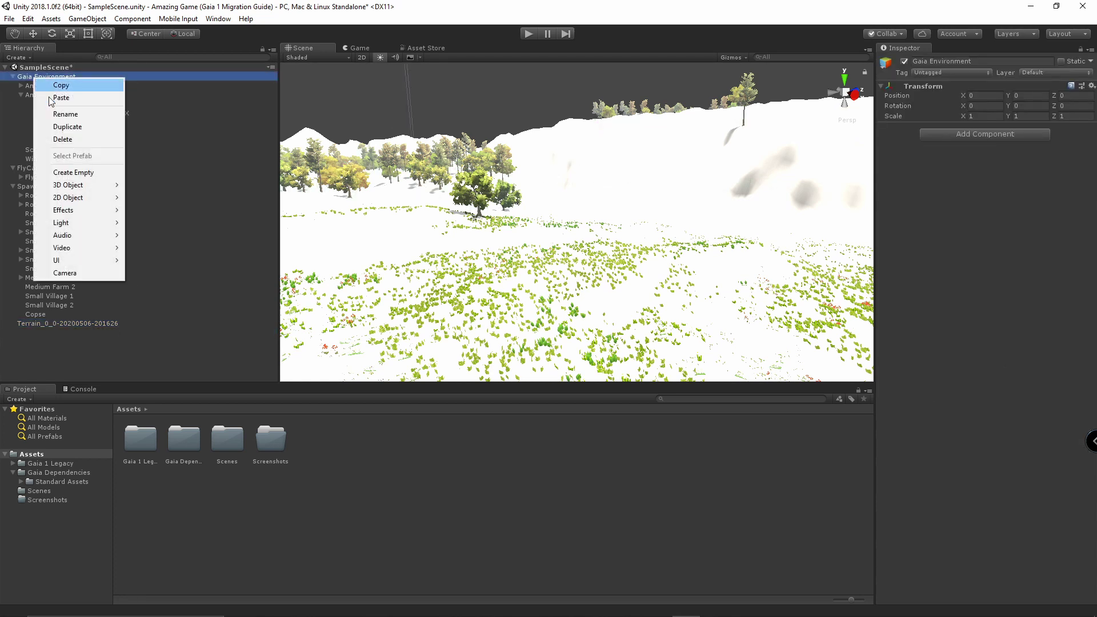
click(62, 140)
click(44, 77)
right_click(45, 79)
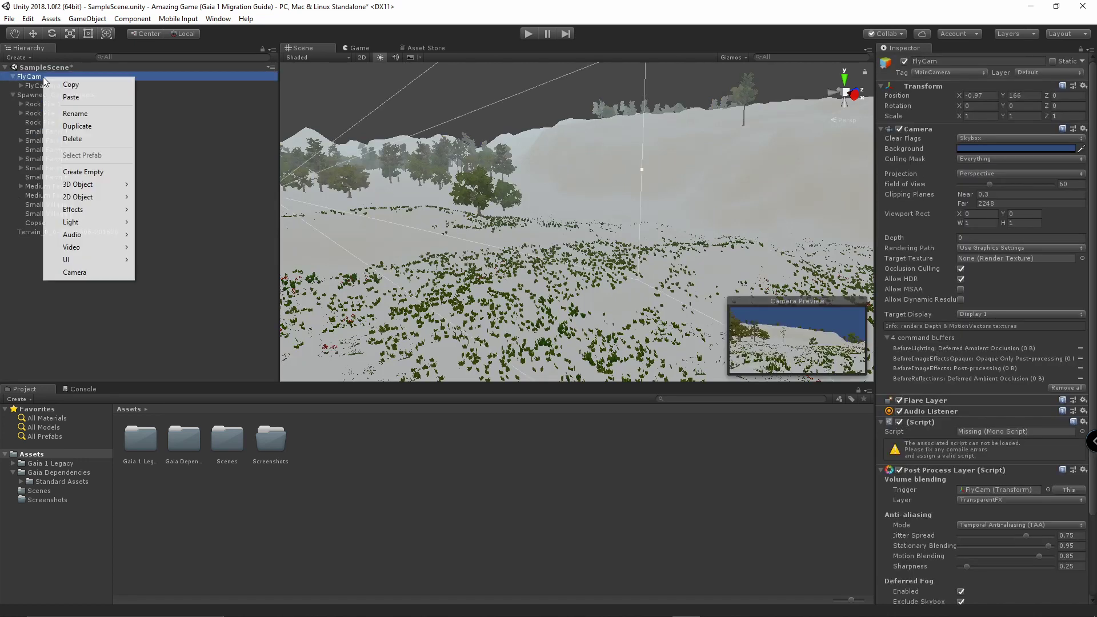
click(73, 139)
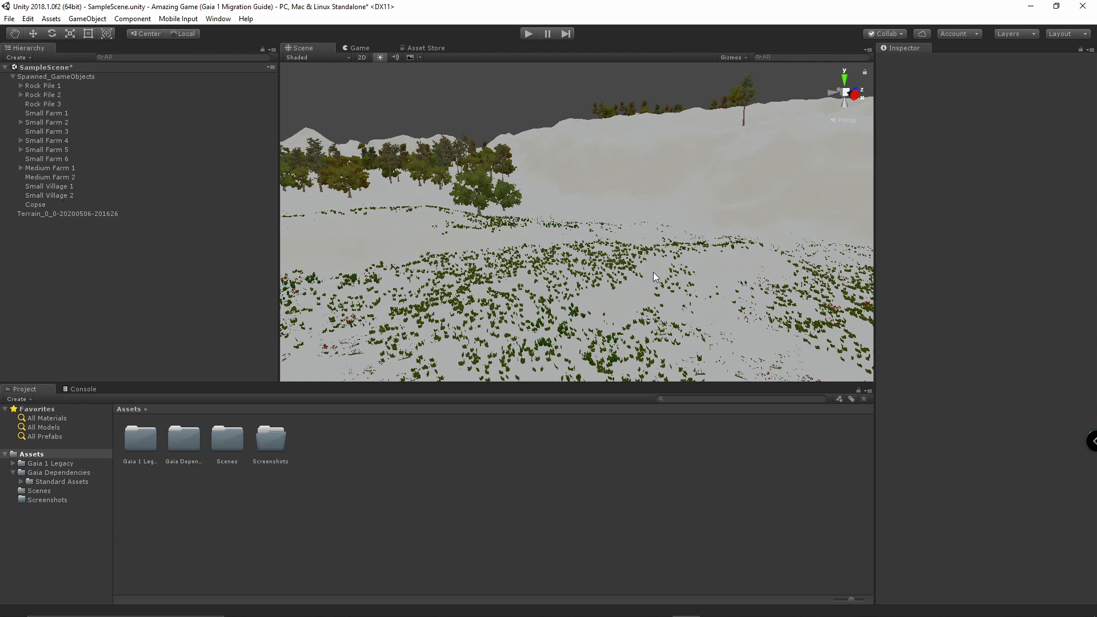
right_drag(653, 272, 574, 272)
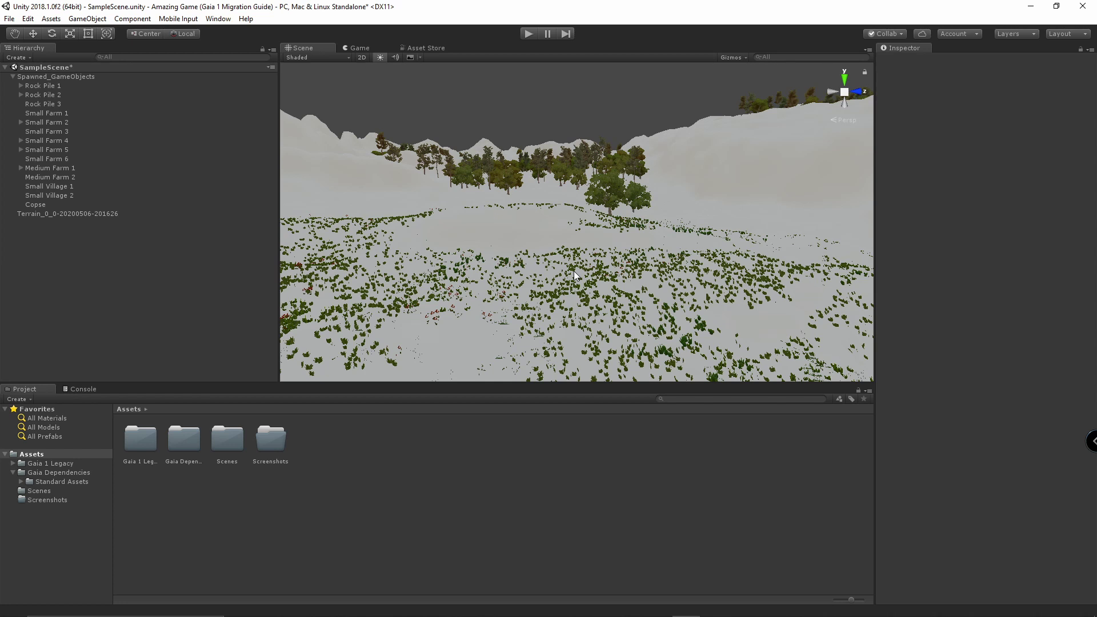
Delete the Gaia Dependencies folder from Assets, confirming the prompt.
click(184, 442)
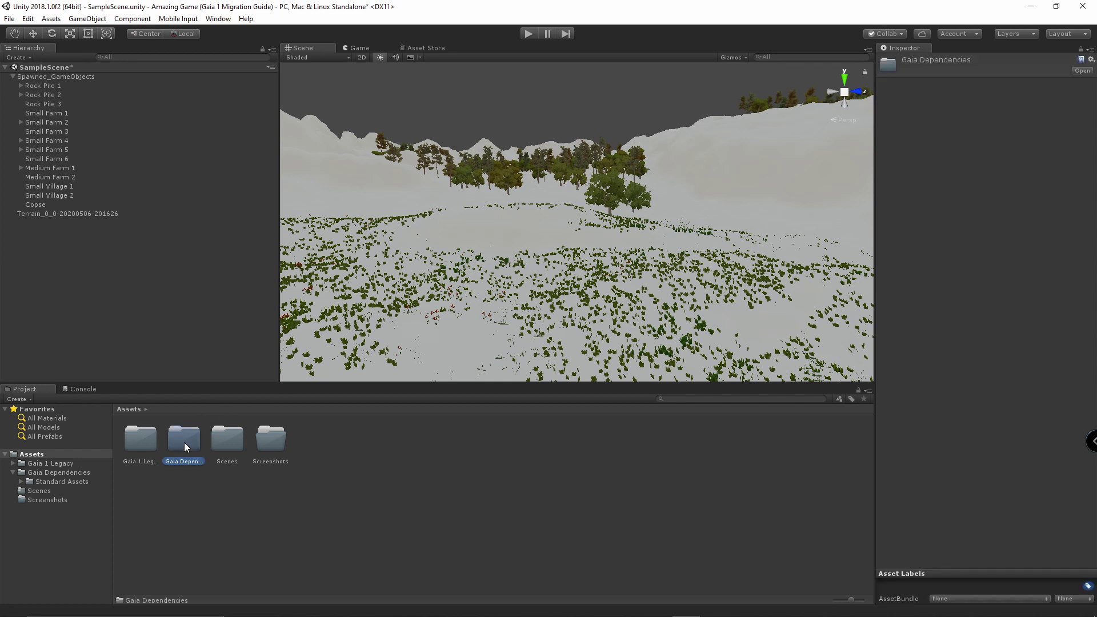
right_click(184, 442)
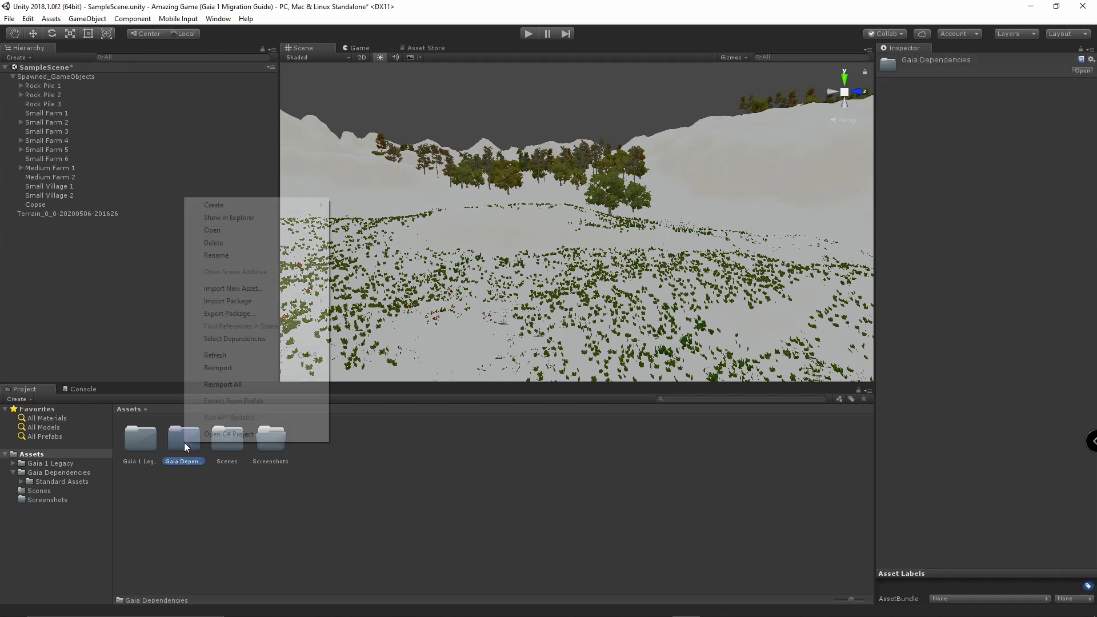
click(267, 243)
click(581, 337)
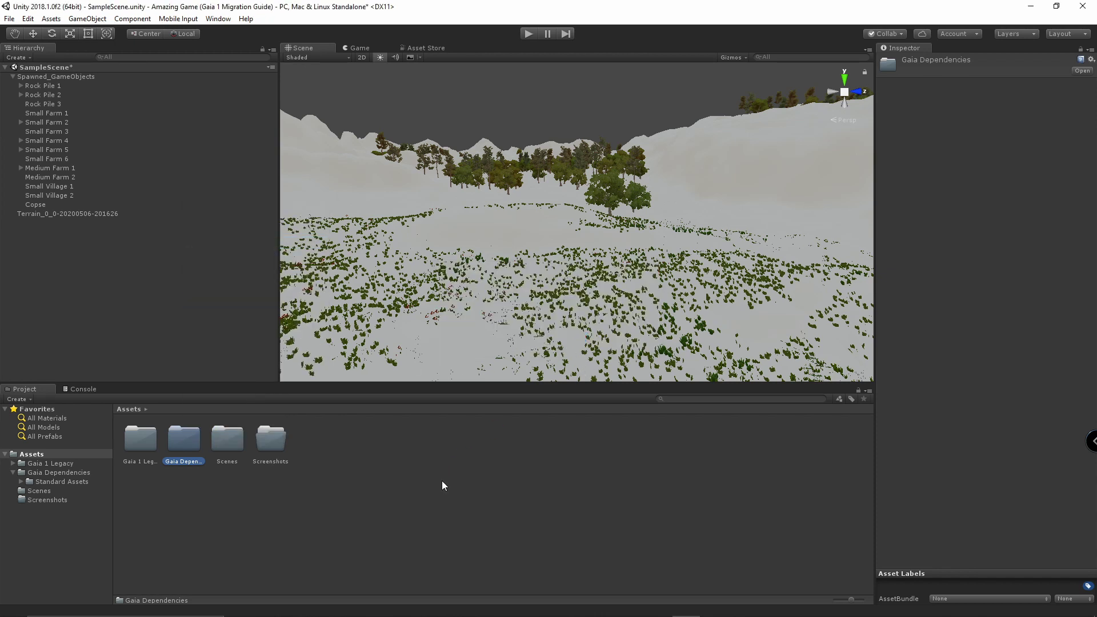
Delete the Screenshots folder from Assets, confirming the prompt.
click(232, 440)
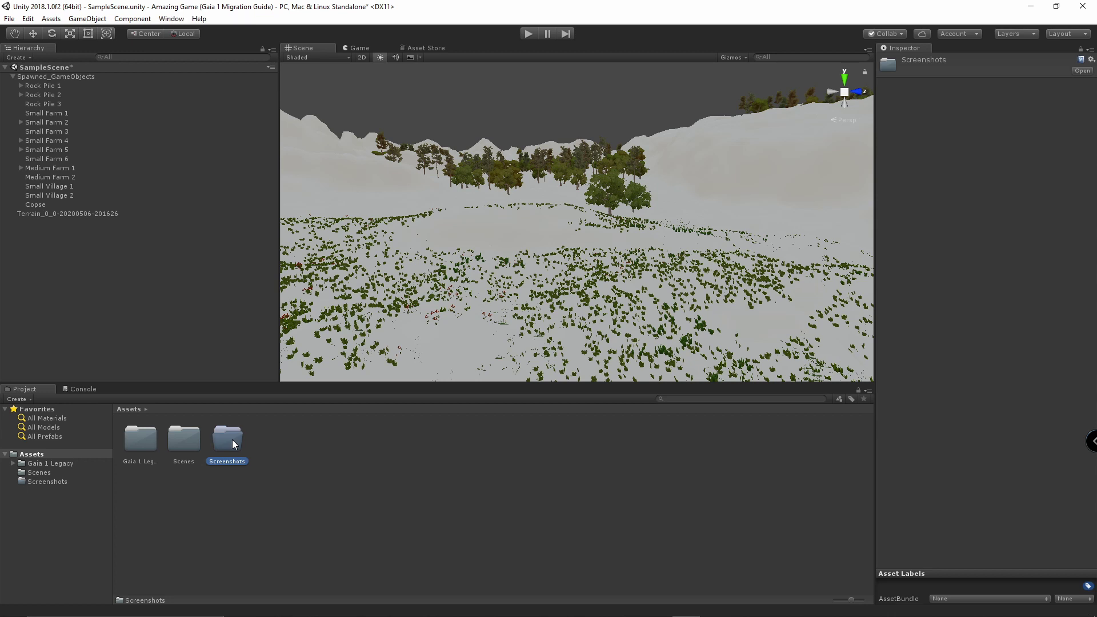
right_click(232, 440)
click(301, 240)
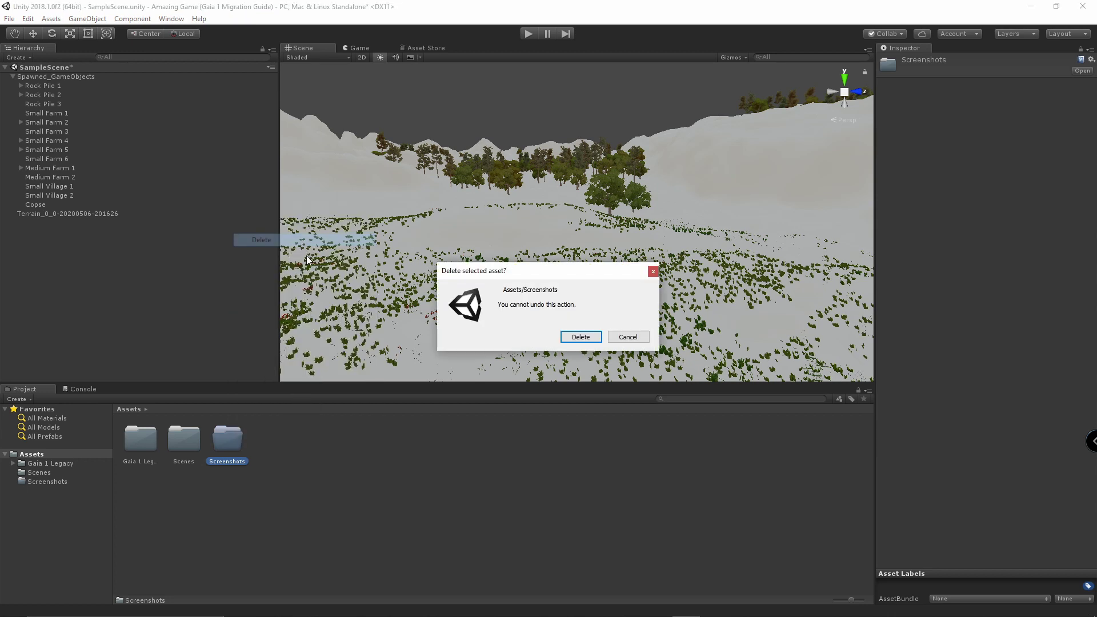
click(560, 340)
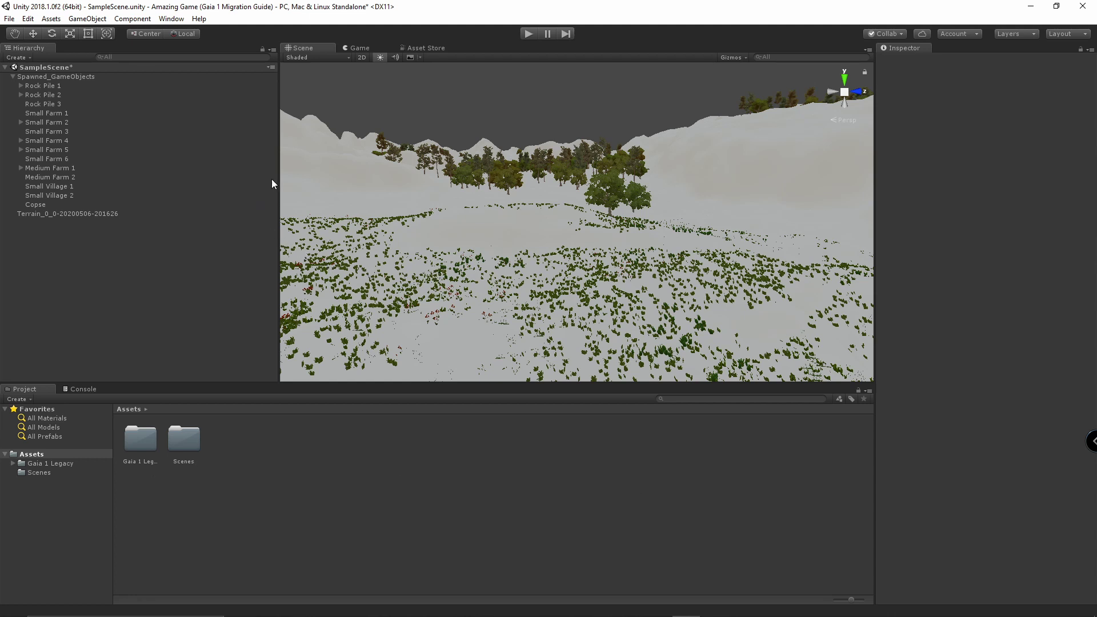
Save the scene with File > Save and close the Unity editor.
click(9, 19)
click(32, 60)
click(1082, 6)
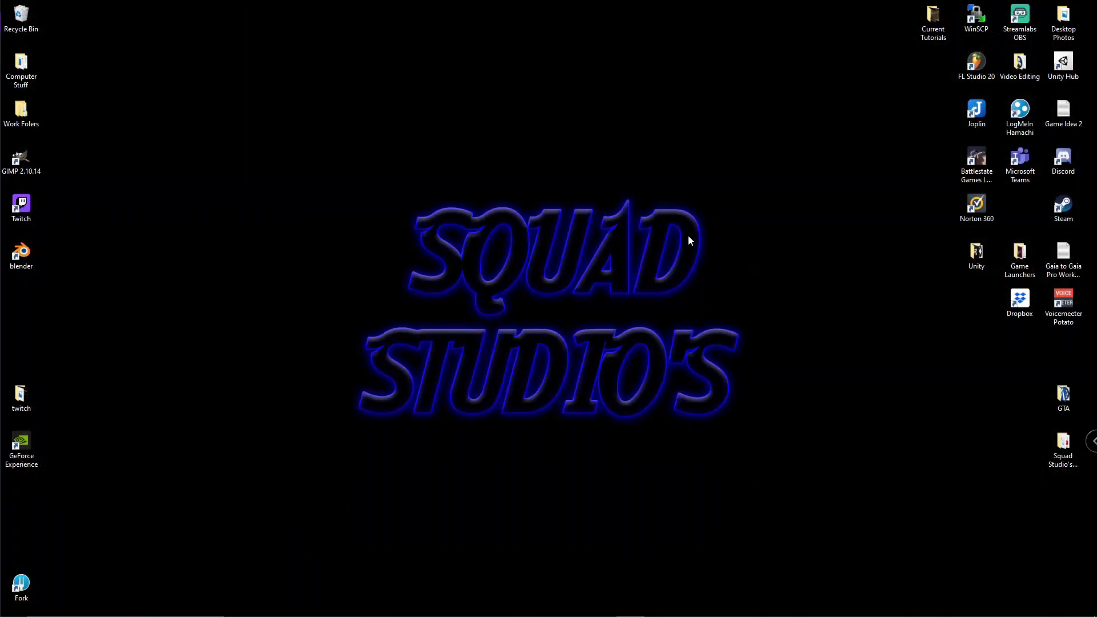
Launch Unity Hub and bring up Add Unity Version from Installs, offering 2019.3.13f1.
click(1064, 64)
double_click(1064, 64)
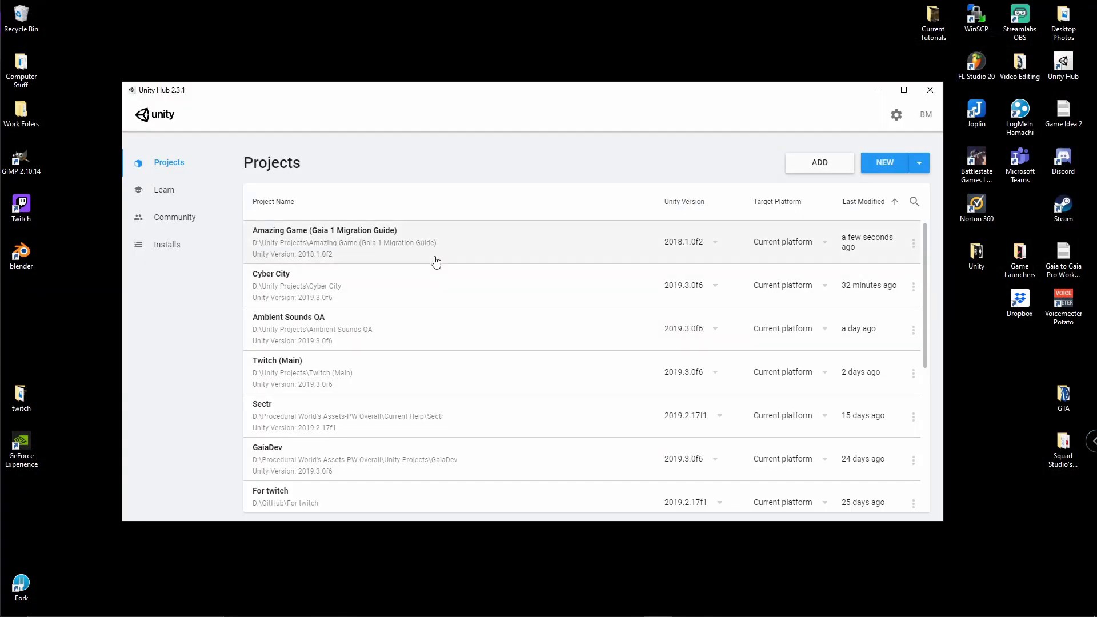
click(184, 250)
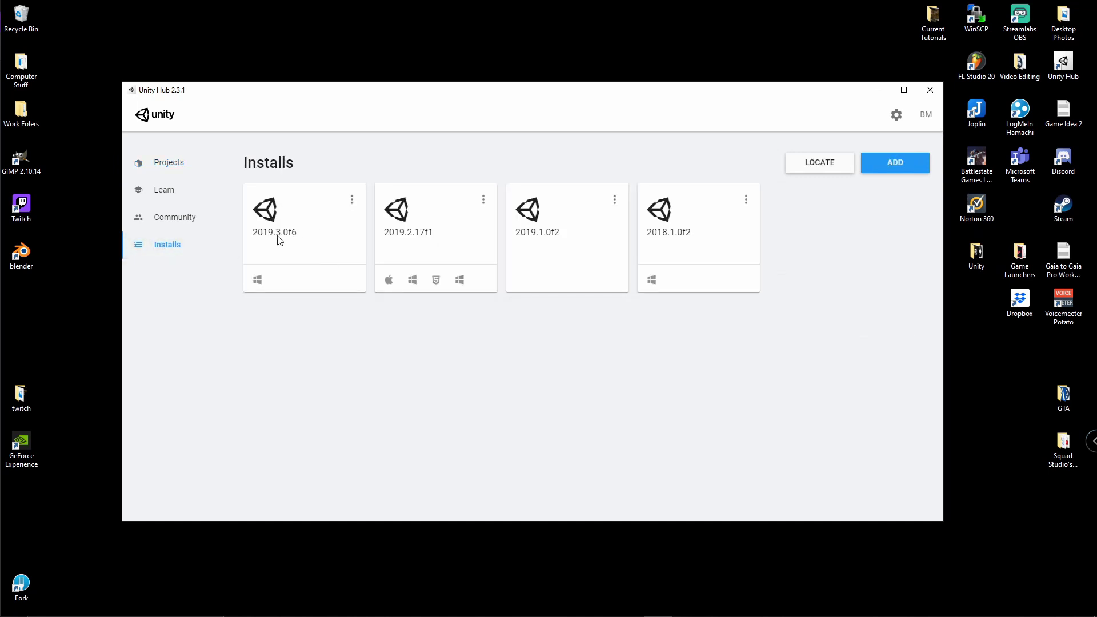
mouse_move(292, 238)
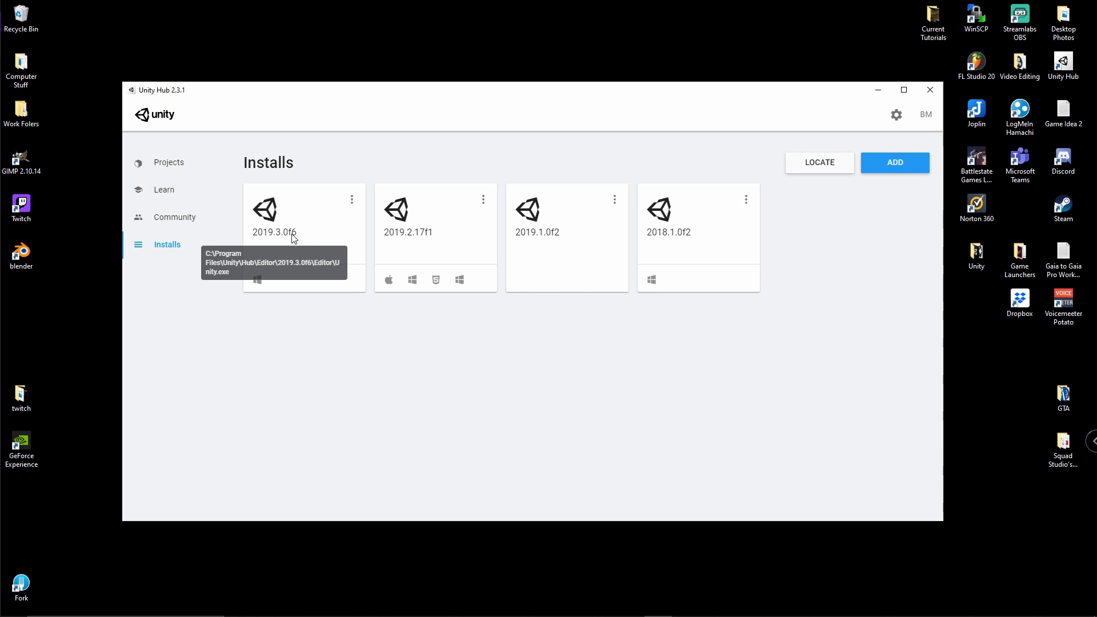
click(901, 164)
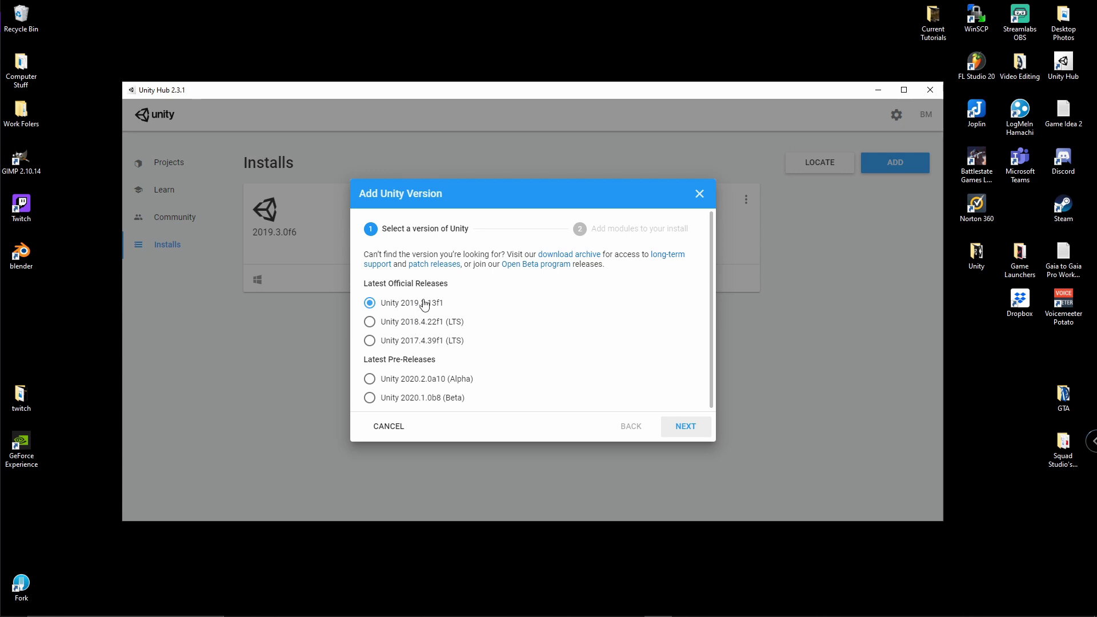
Dismiss the Add Unity Version dialog to return to the four installed editors.
click(699, 197)
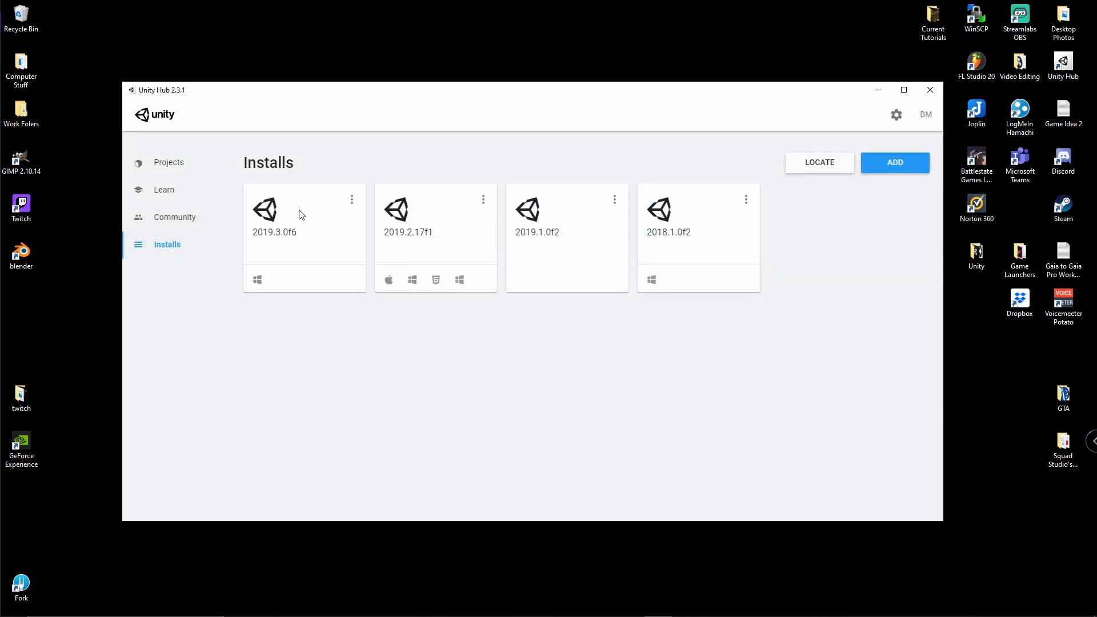
Switch Amazing Game to Unity 2019.3.0f6 in the Projects list and open it.
click(176, 165)
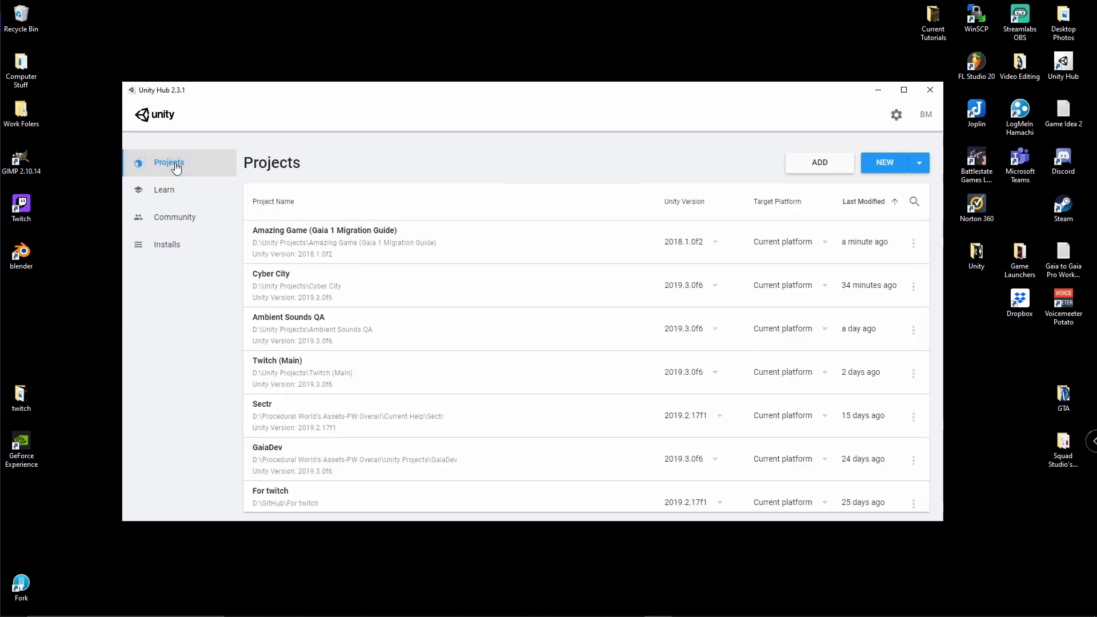
click(706, 244)
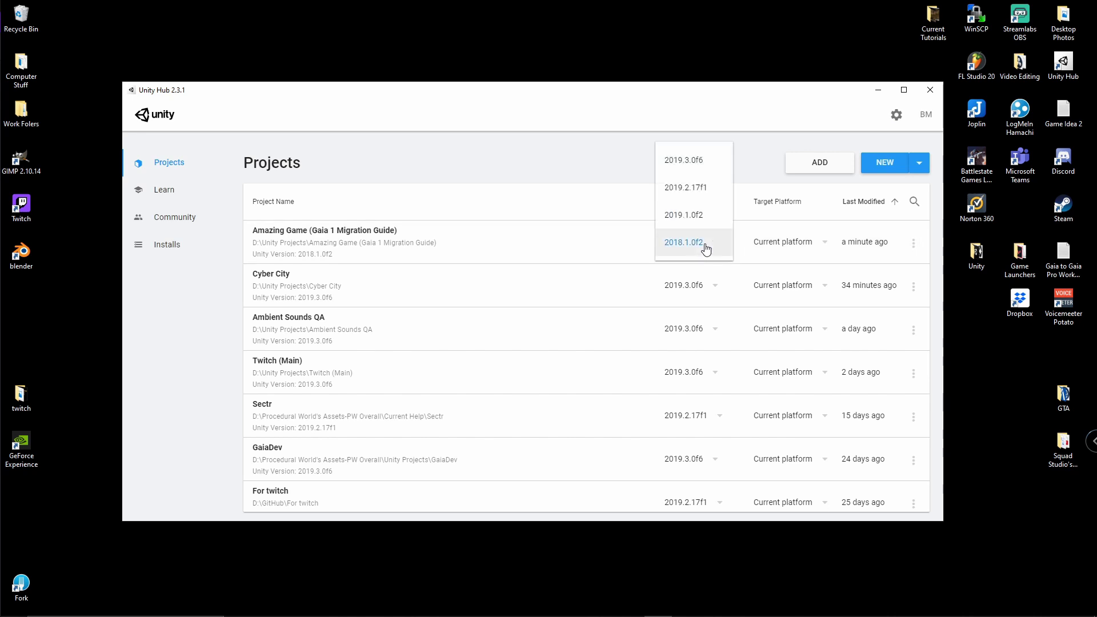
click(708, 168)
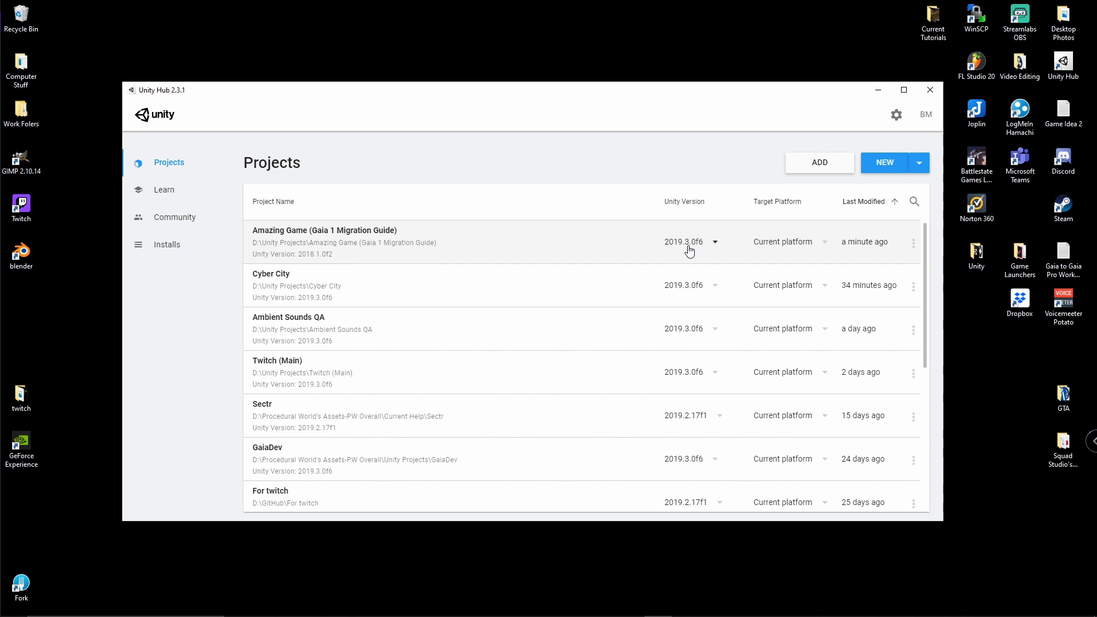
click(303, 237)
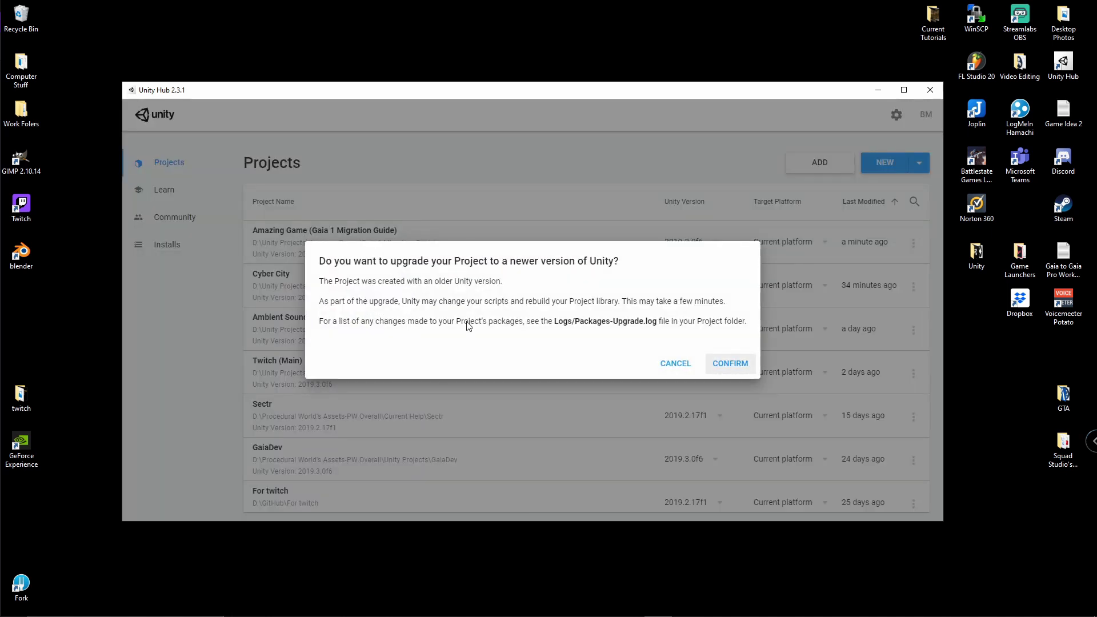
Confirm the upgrade to 2019.3.0f6 and accept Asset Database version 2.
click(731, 363)
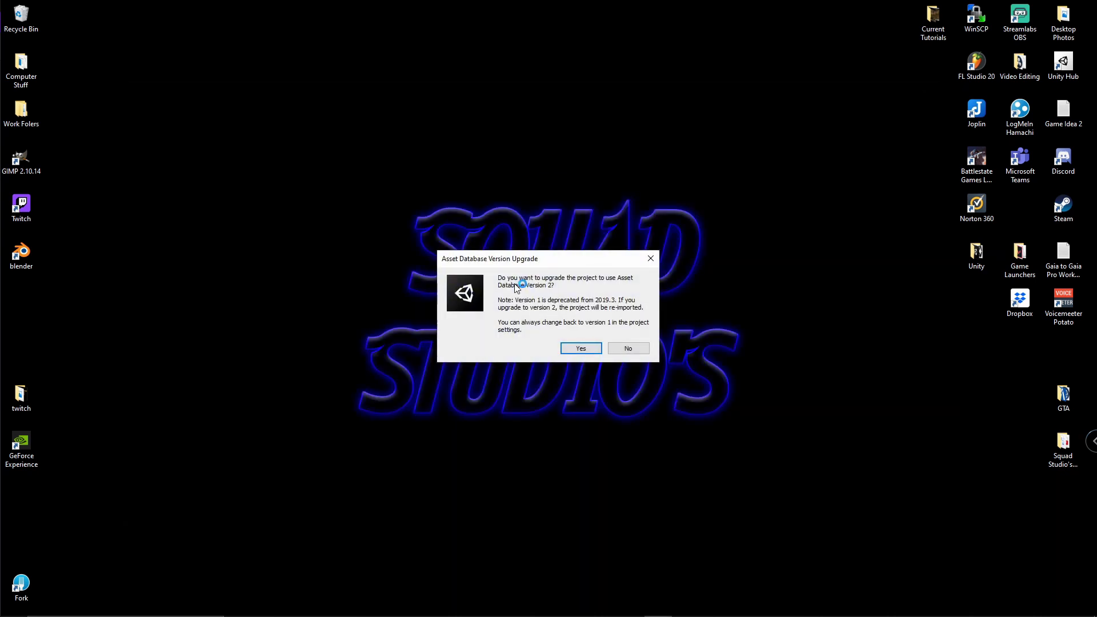
click(575, 347)
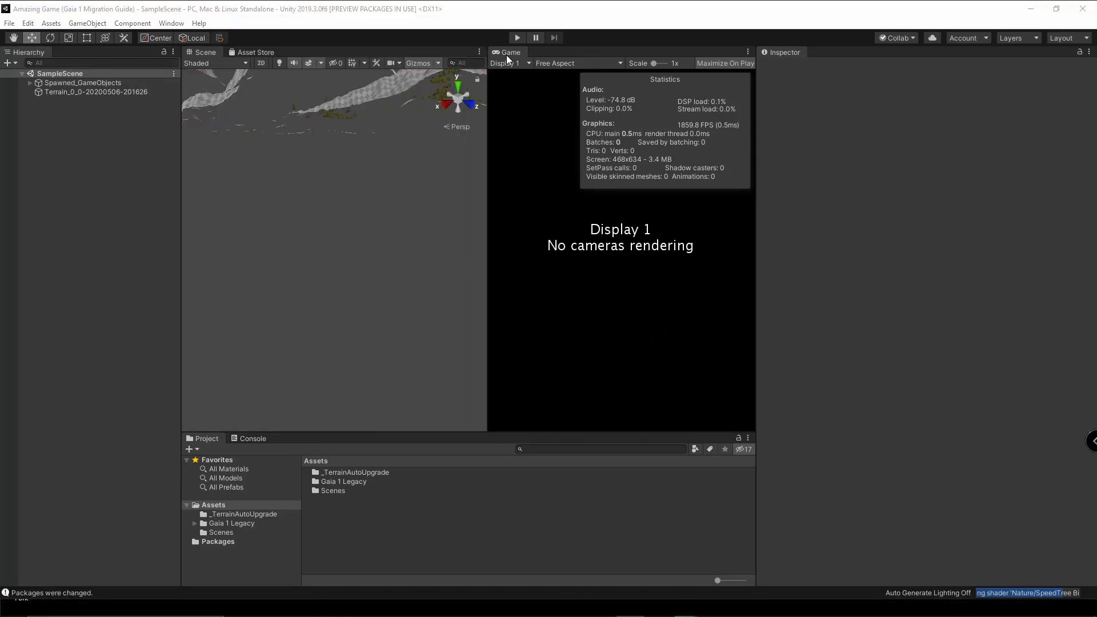
Dock the Game view beside the Scene view and fly the camera over the upgraded terrain.
drag(506, 52, 229, 56)
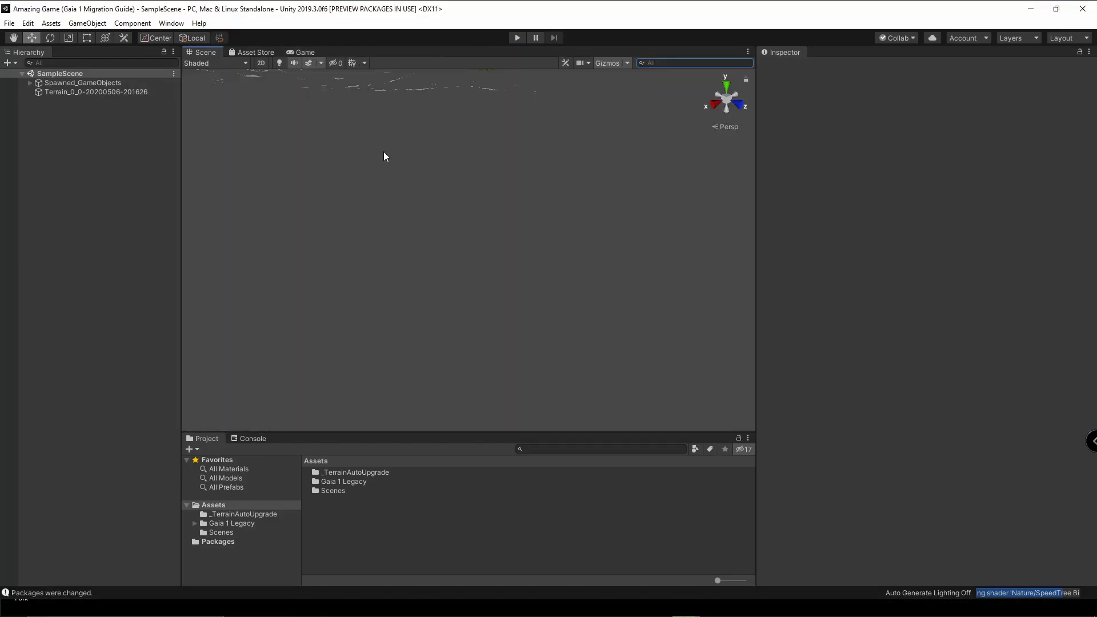
right_drag(383, 156, 669, 247)
scroll(432, 210, down, 2)
scroll(423, 206, up, 2)
key(e)
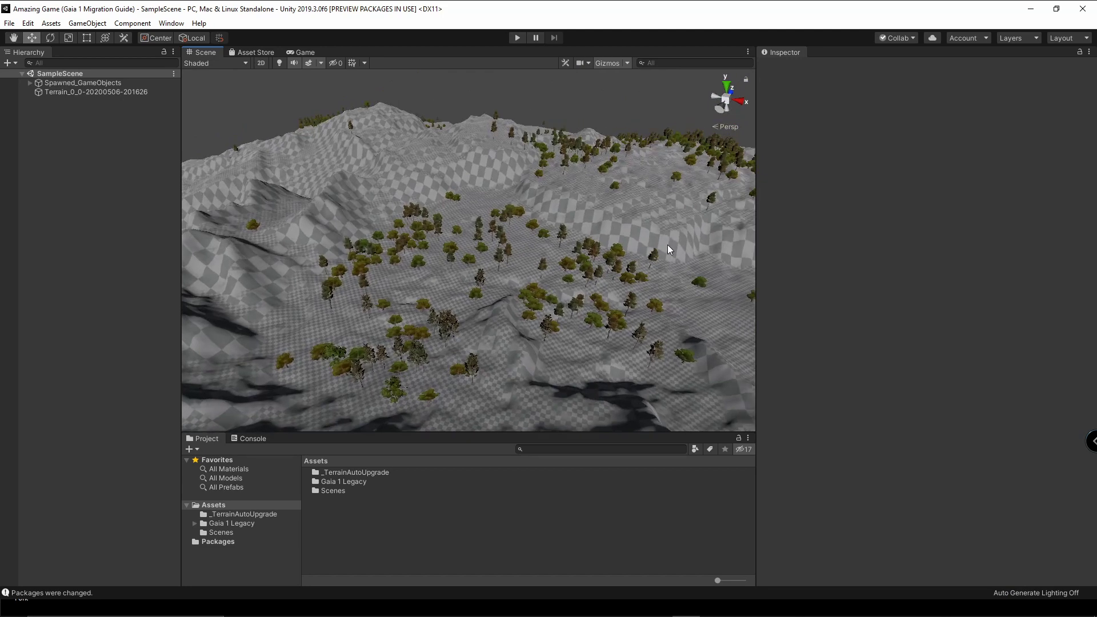
right_drag(554, 272, 413, 185)
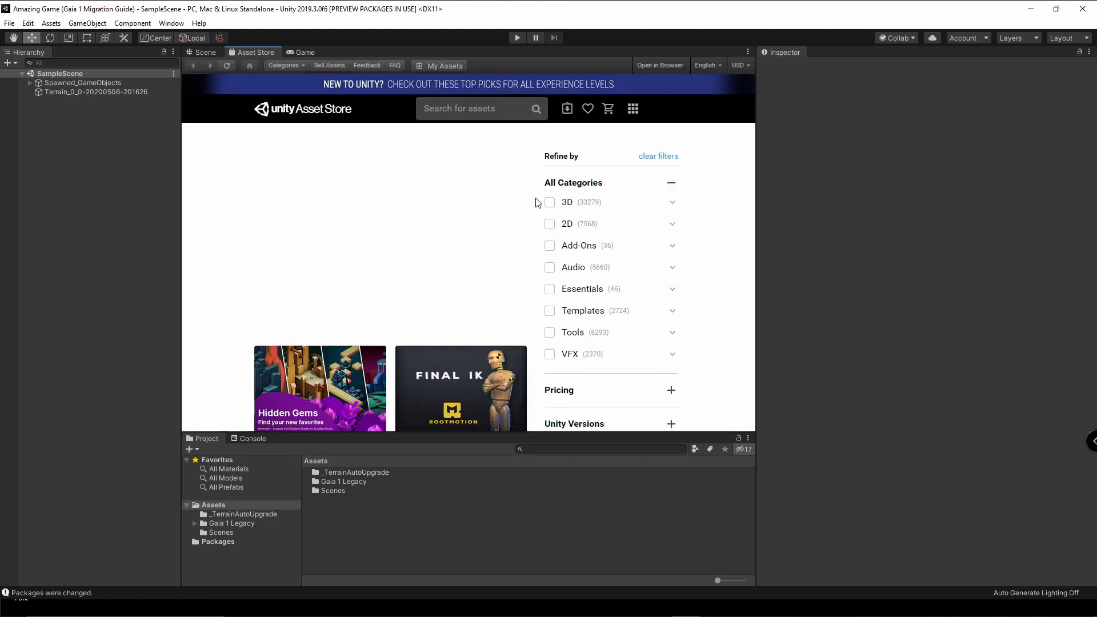
Search the Asset Store for 'Gaia 2' and open the Gaia 2 - Terrain & Scene Generator page.
click(483, 110)
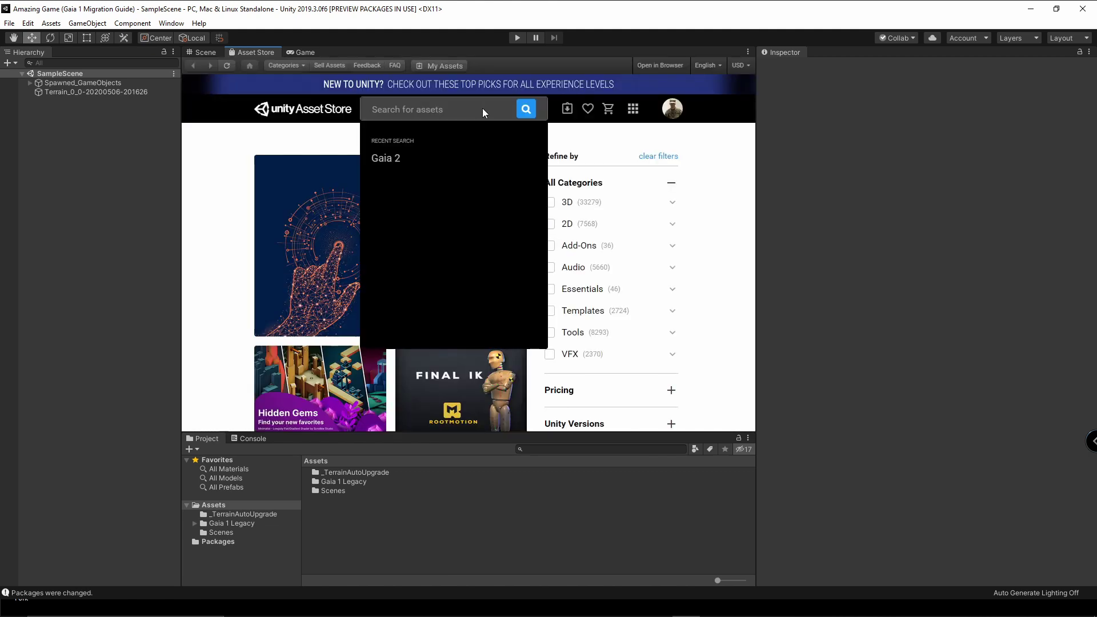
text(Gaia)
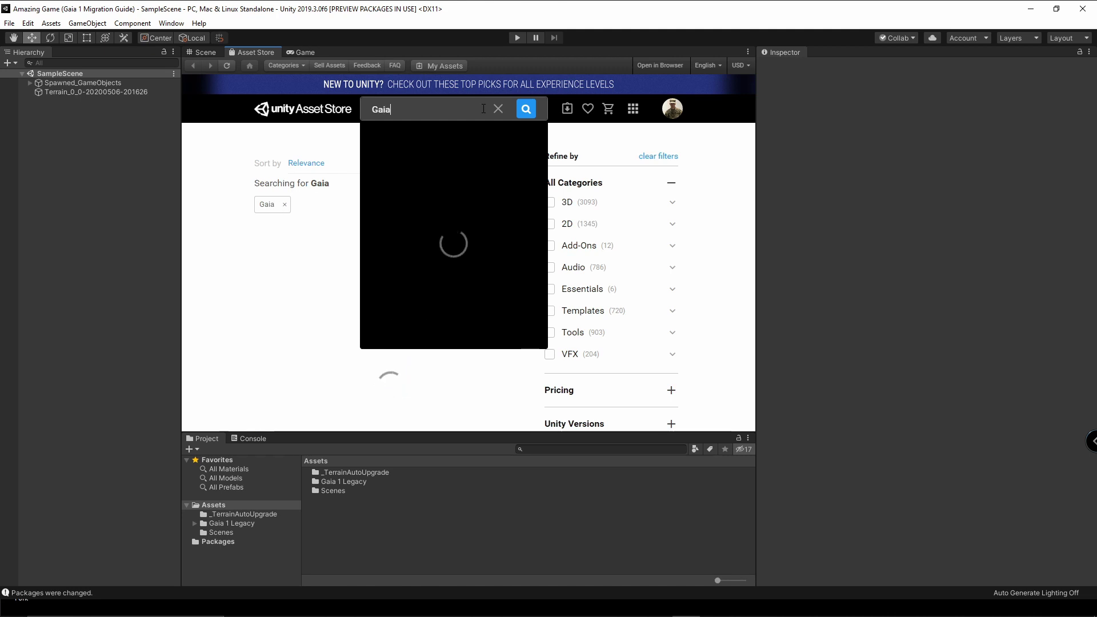
text( 2)
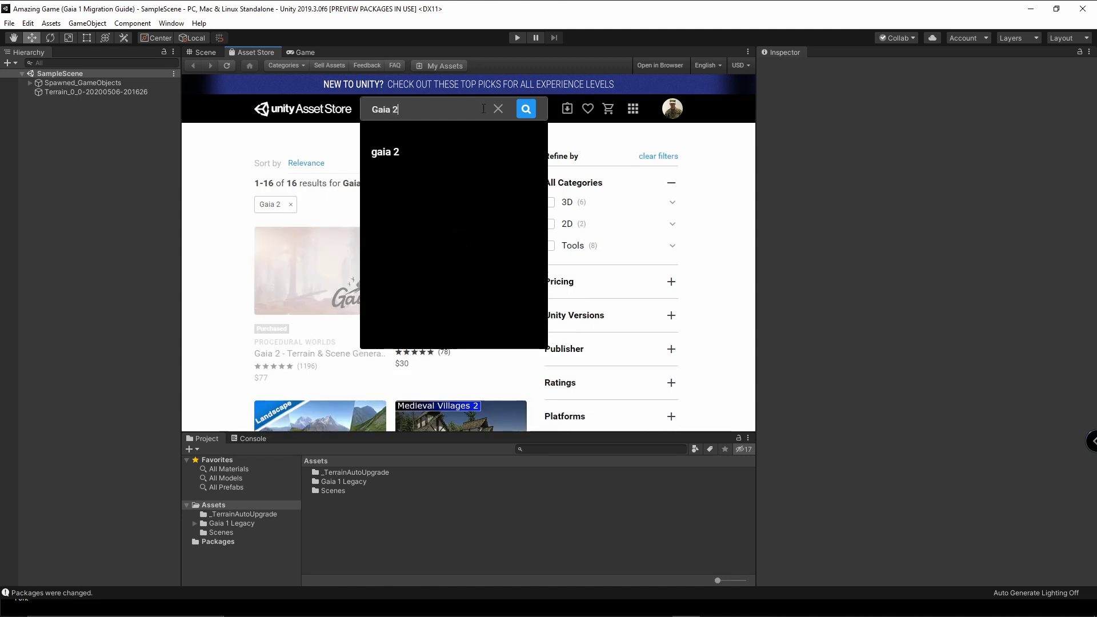
key(Return)
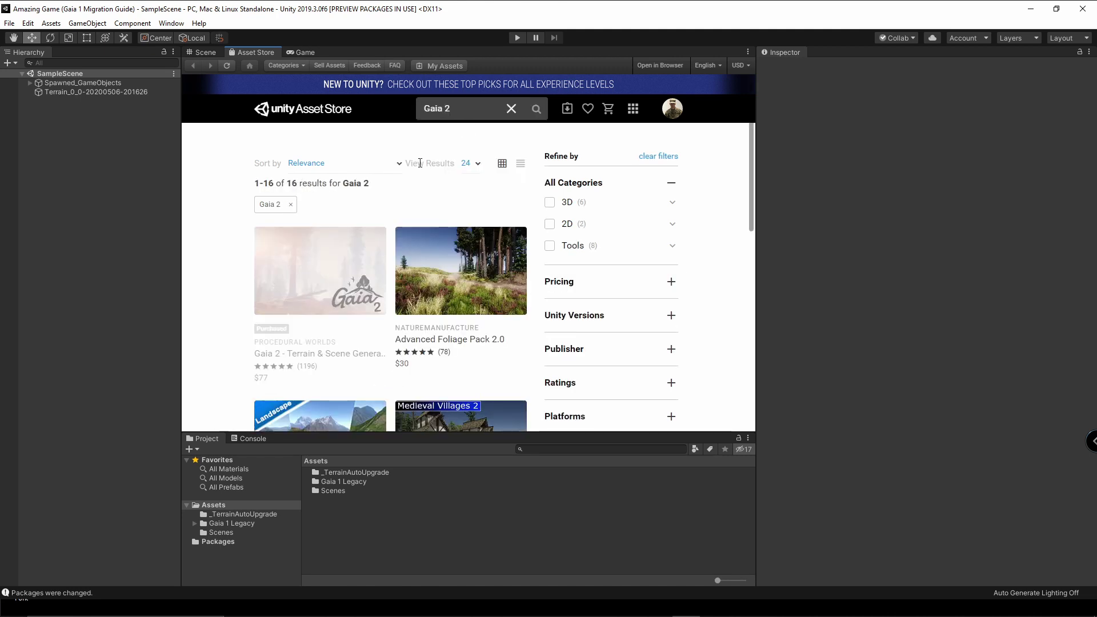
mouse_move(321, 272)
click(360, 270)
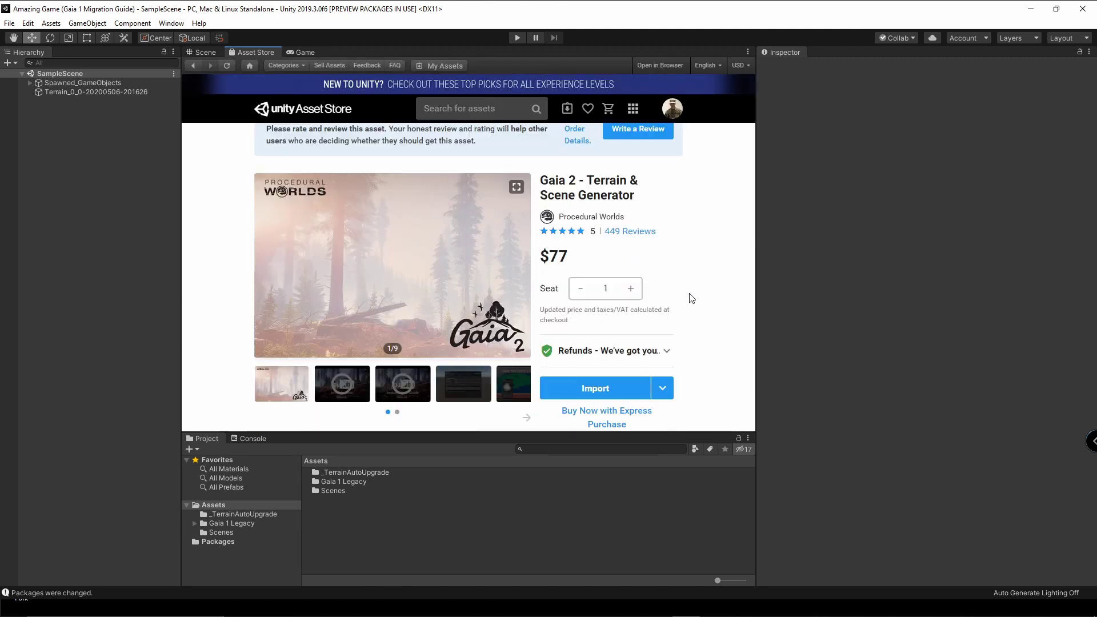
scroll(690, 296, down, 2)
Import the Gaia 2 package, accepting all its files in the Import Unity Package dialog.
click(603, 332)
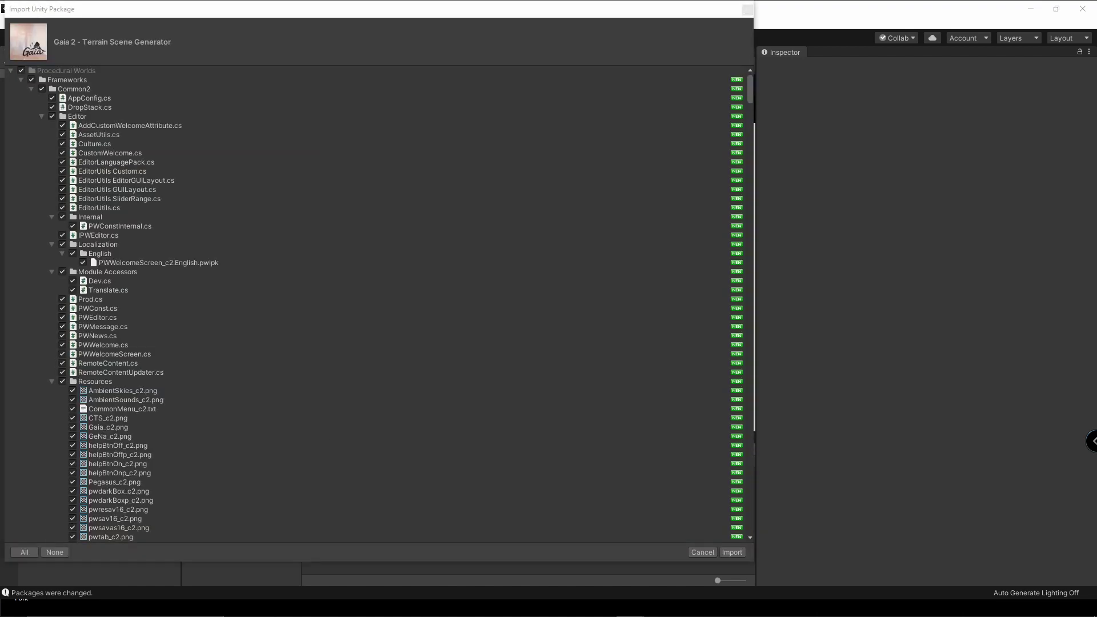
click(734, 553)
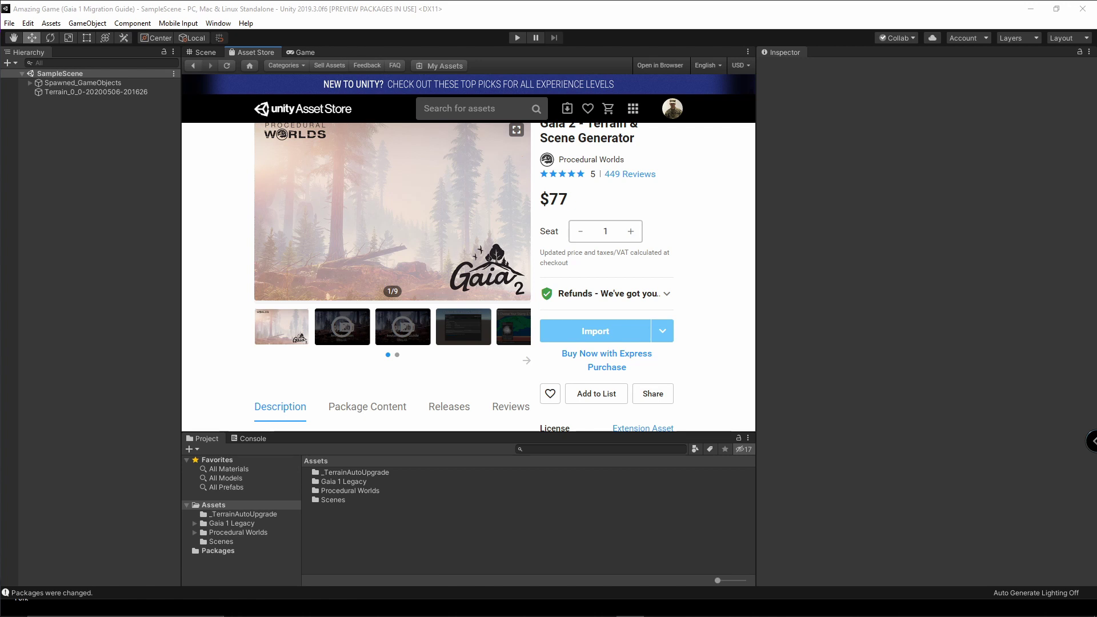
Select Terrain_0_0 to view its Grass, Fern and Flowers details, and orbit the textured hills.
click(203, 51)
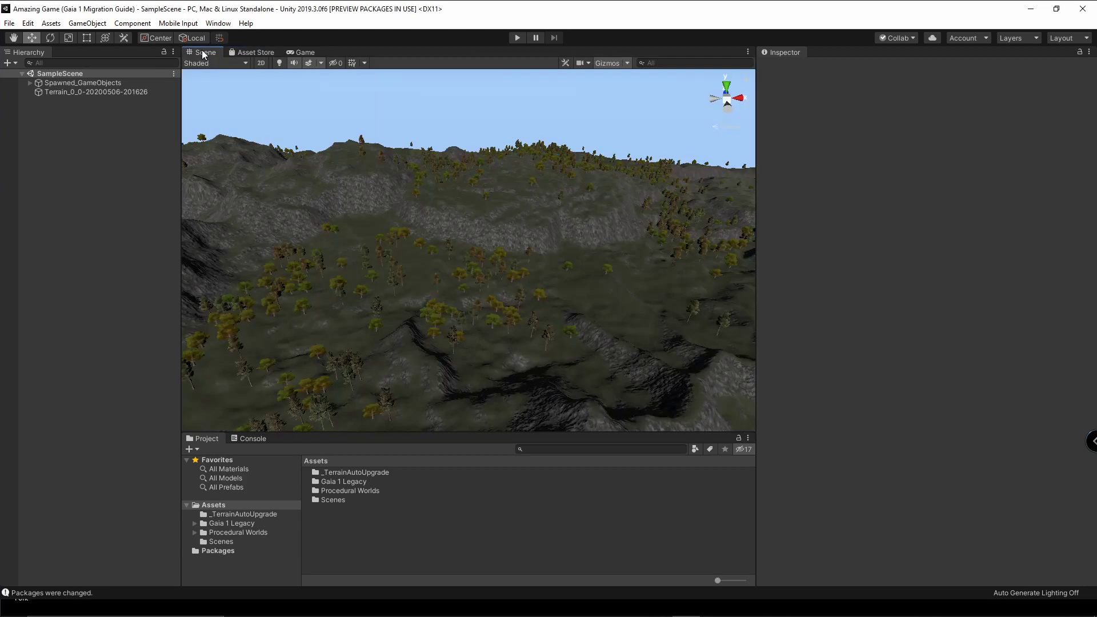
right_drag(519, 301, 433, 361)
click(87, 92)
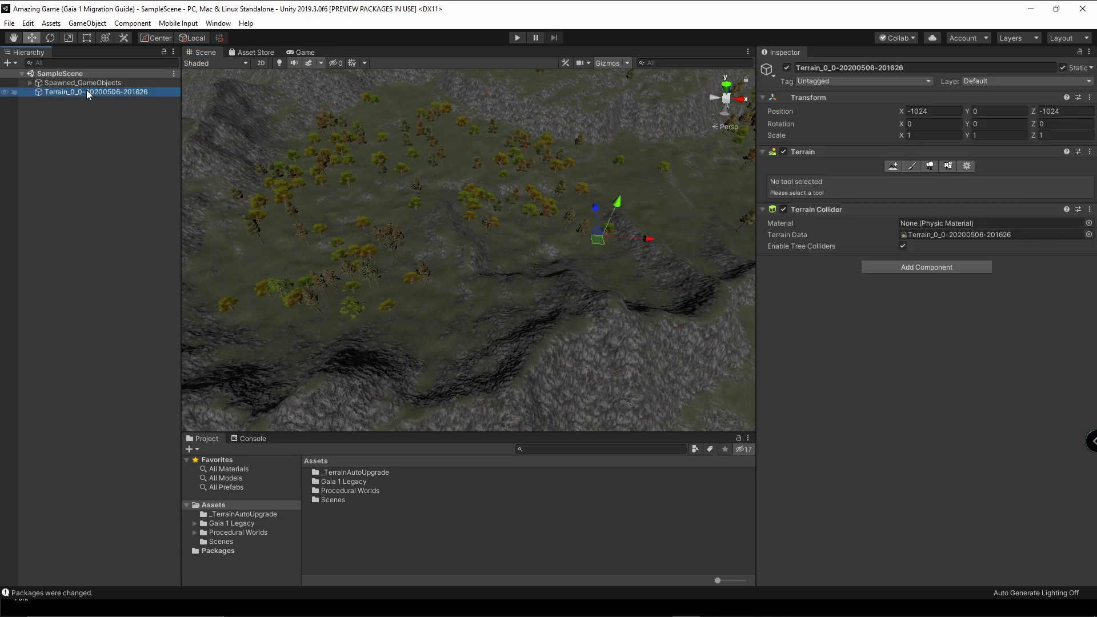
click(951, 168)
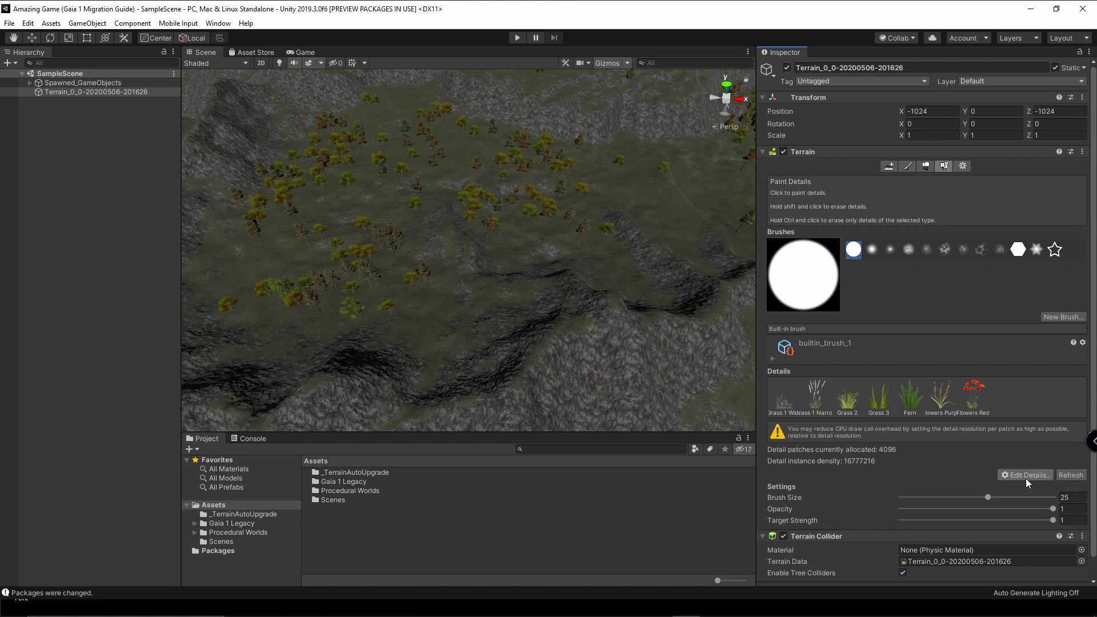
mouse_move(536, 313)
alt+mouse_down()
mouse_move(553, 320)
mouse_move(527, 326)
mouse_move(452, 288)
mouse_move(145, 311)
alt+mouse_up()
click(113, 280)
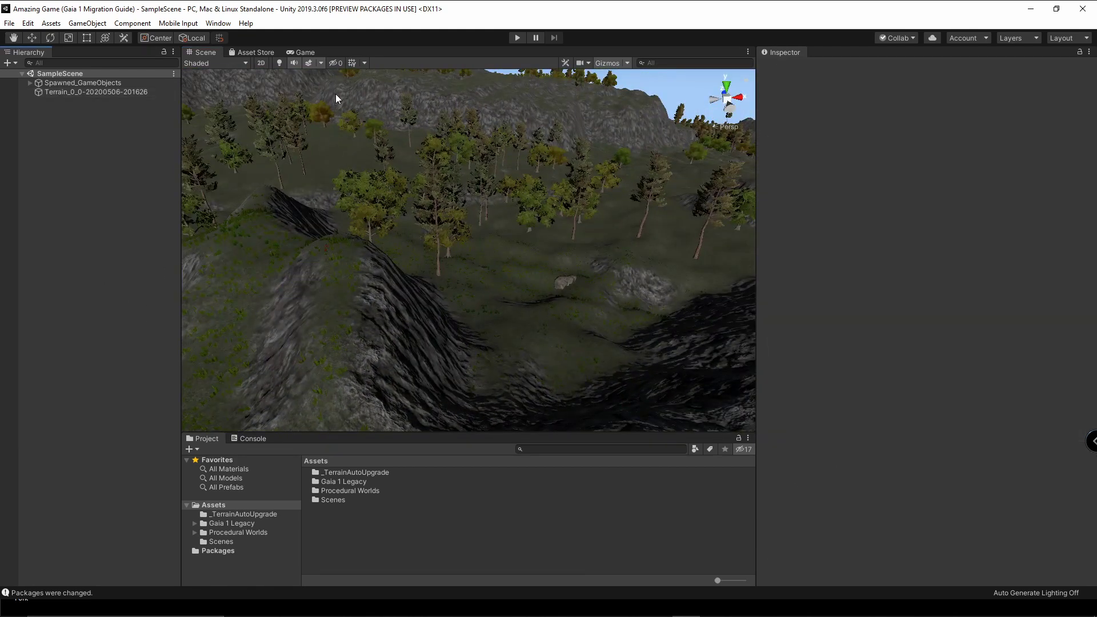
click(220, 27)
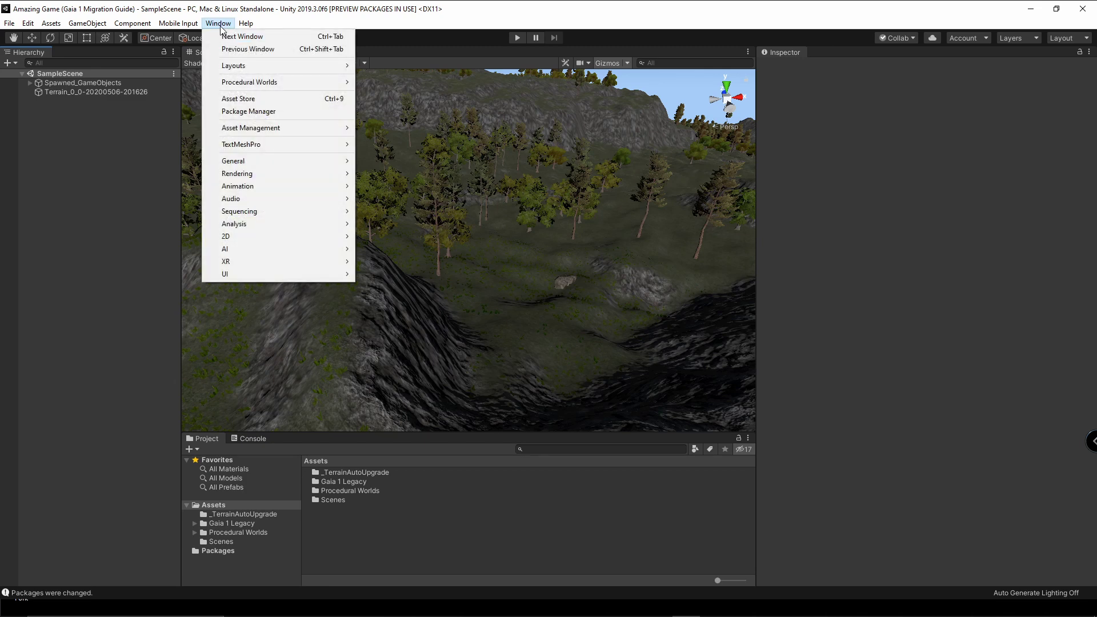
click(276, 112)
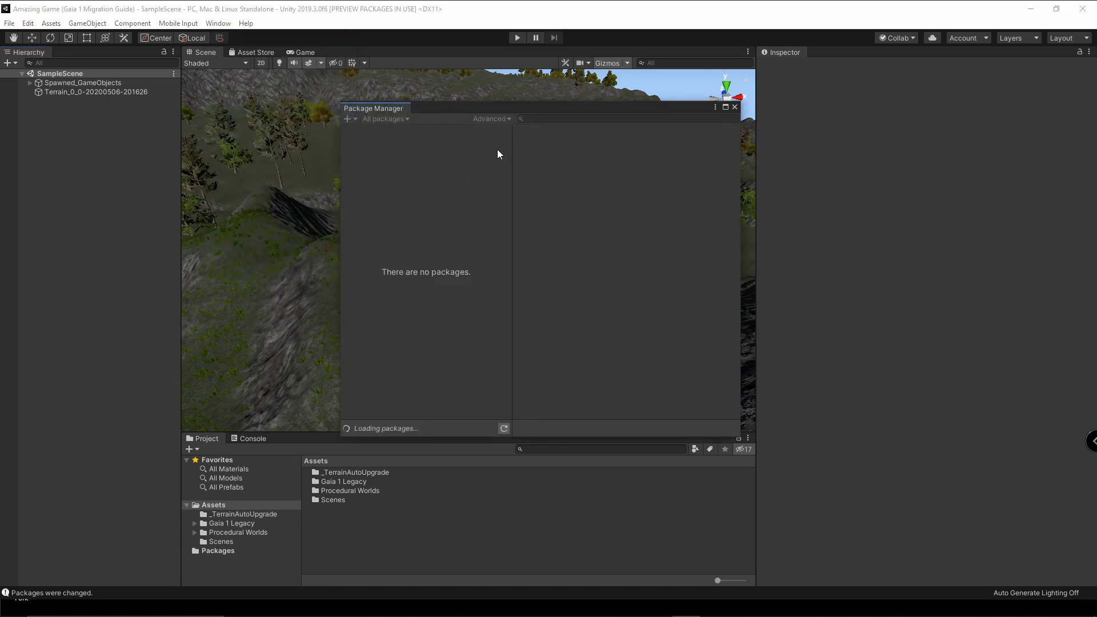
click(395, 217)
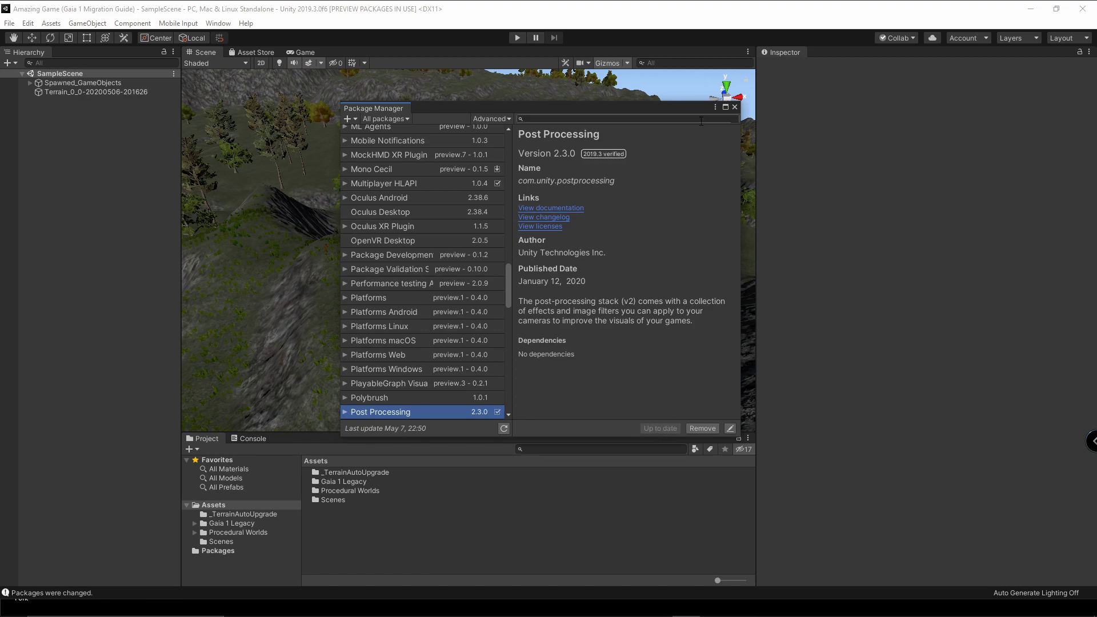
Close the Package Manager and open Player settings under Edit > Project Settings, scrolling Other Settings.
click(735, 108)
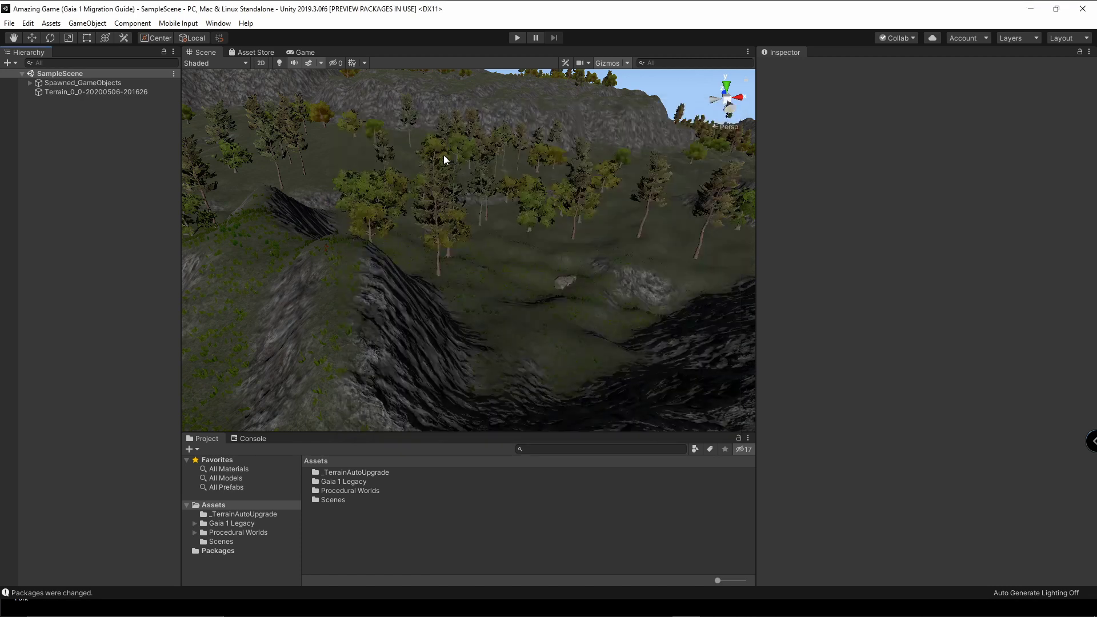
click(14, 24)
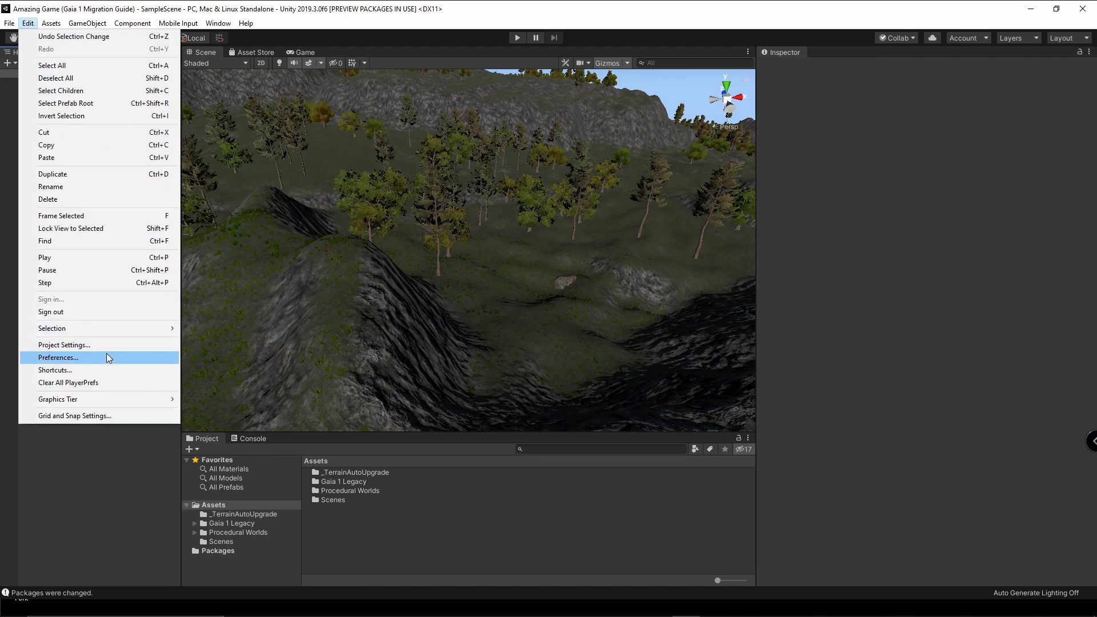
click(109, 346)
scroll(526, 297, down, 10)
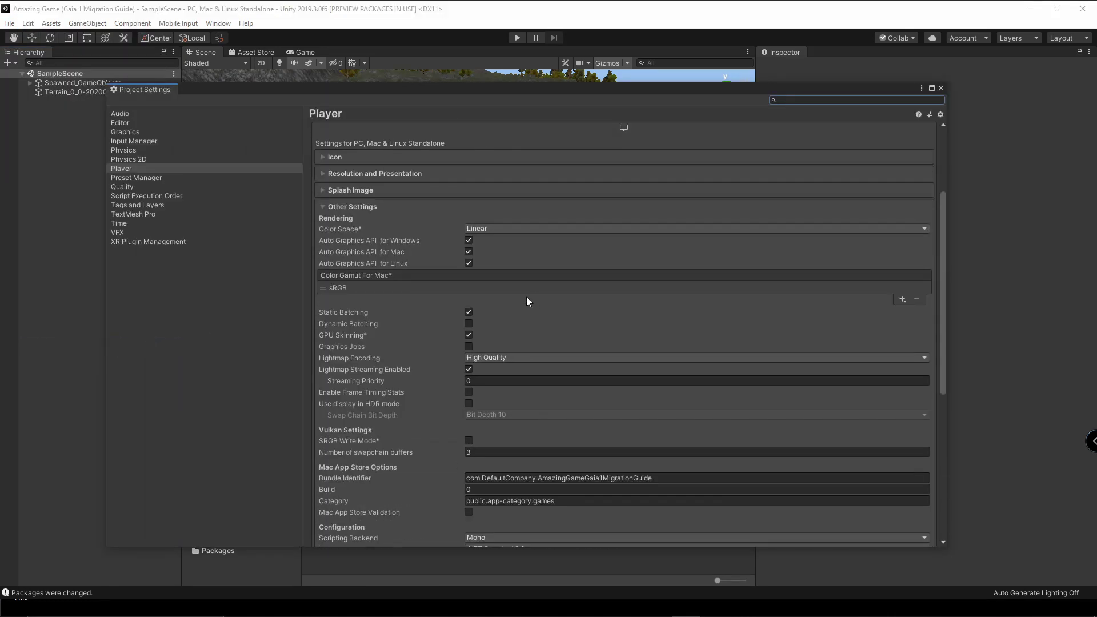